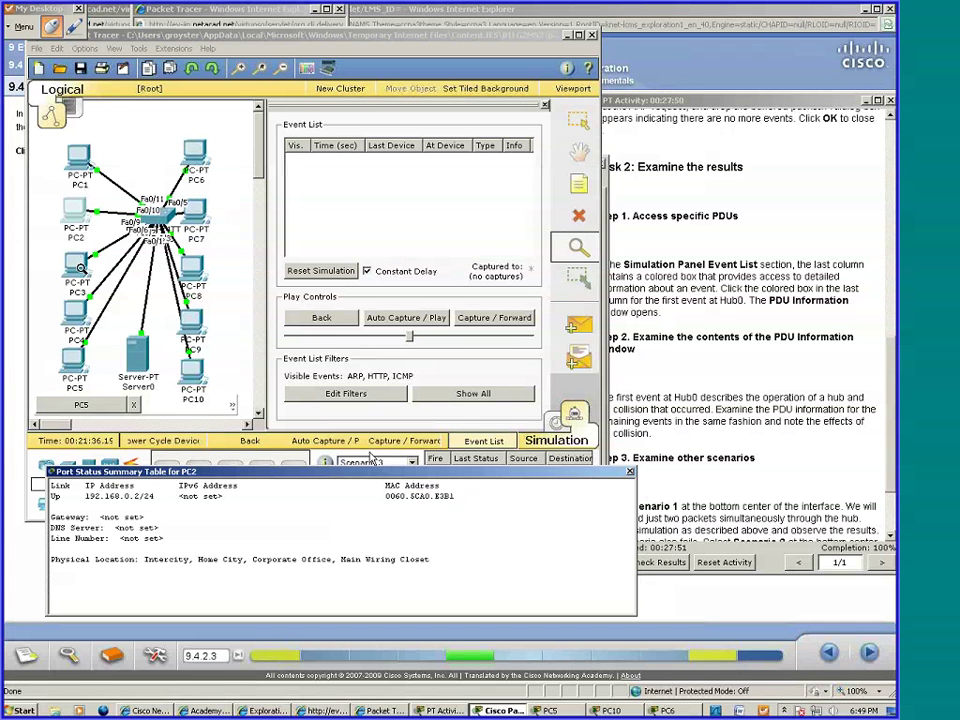
Inspect PC3's ARP table, confirm it is empty, close it and return to the Select tool.
left_click(81, 268)
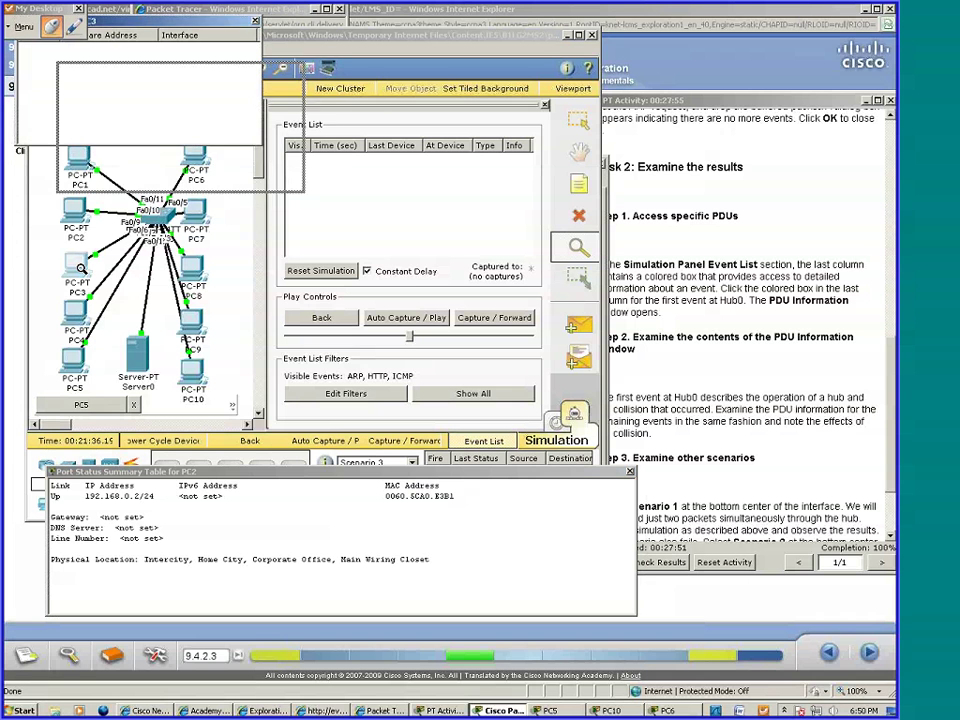
left_click_drag(170, 62, 232, 60)
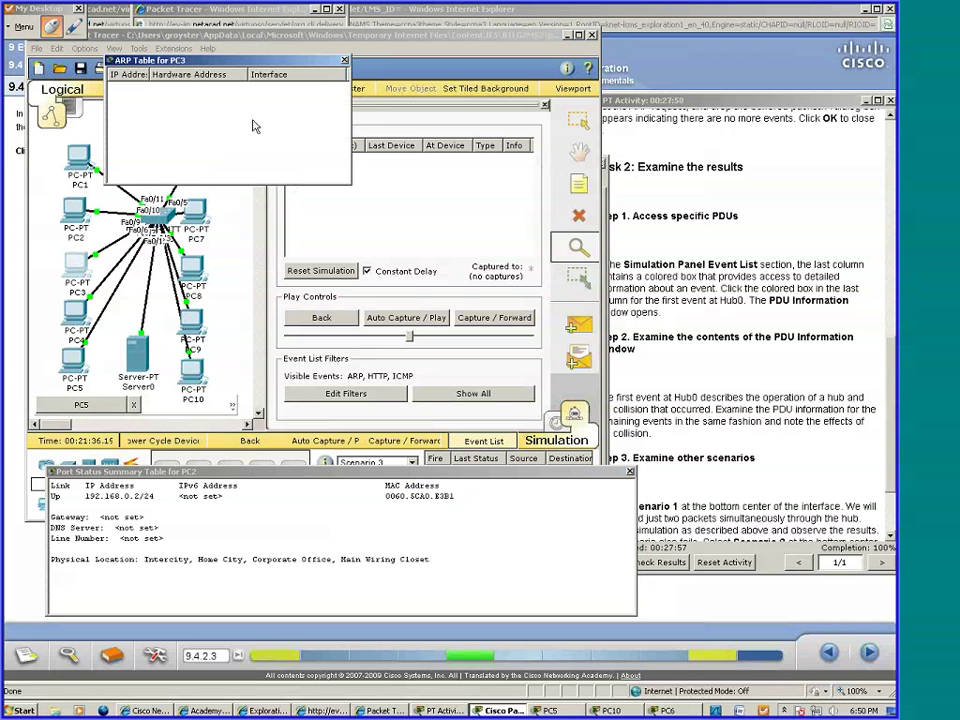
left_click(345, 61)
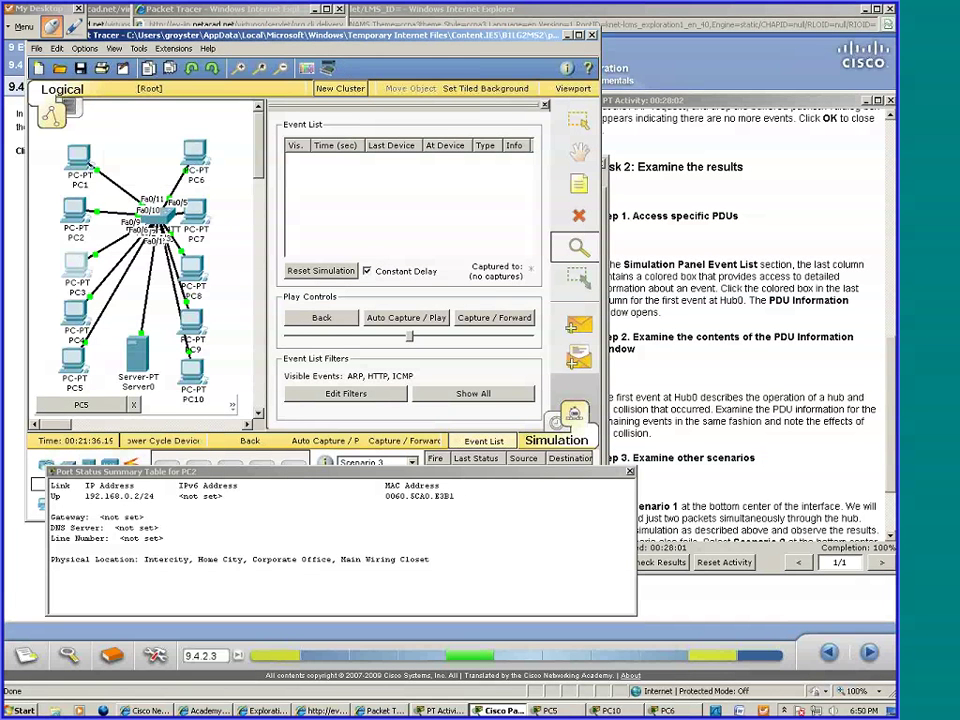
left_click(578, 120)
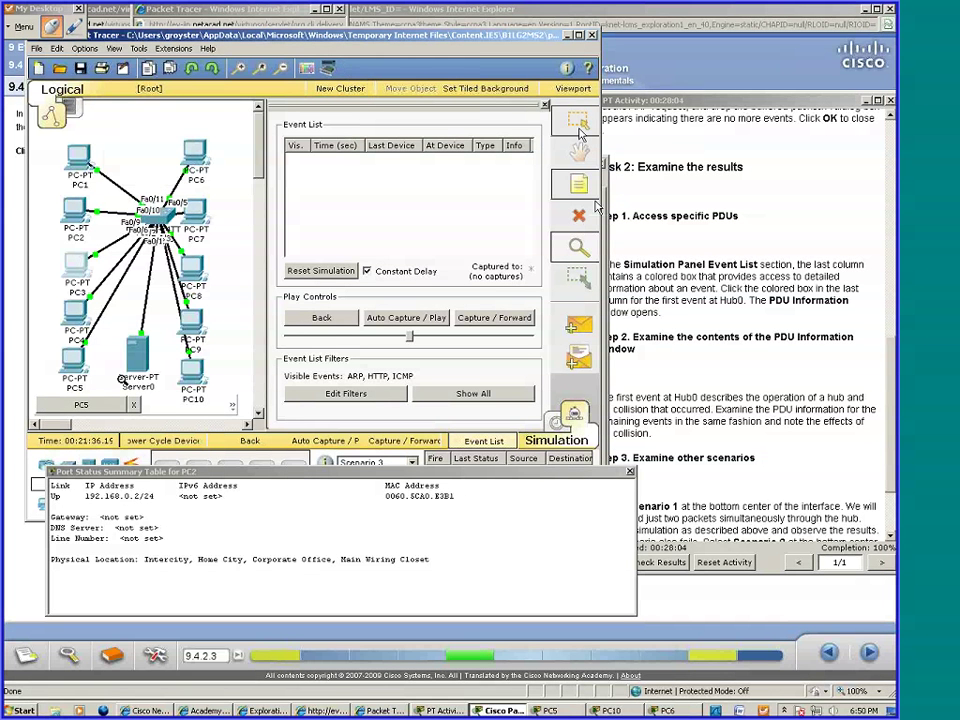
Ping 192.168.0.2 from PC3's Command Prompt and return to the topology view.
left_click(90, 268)
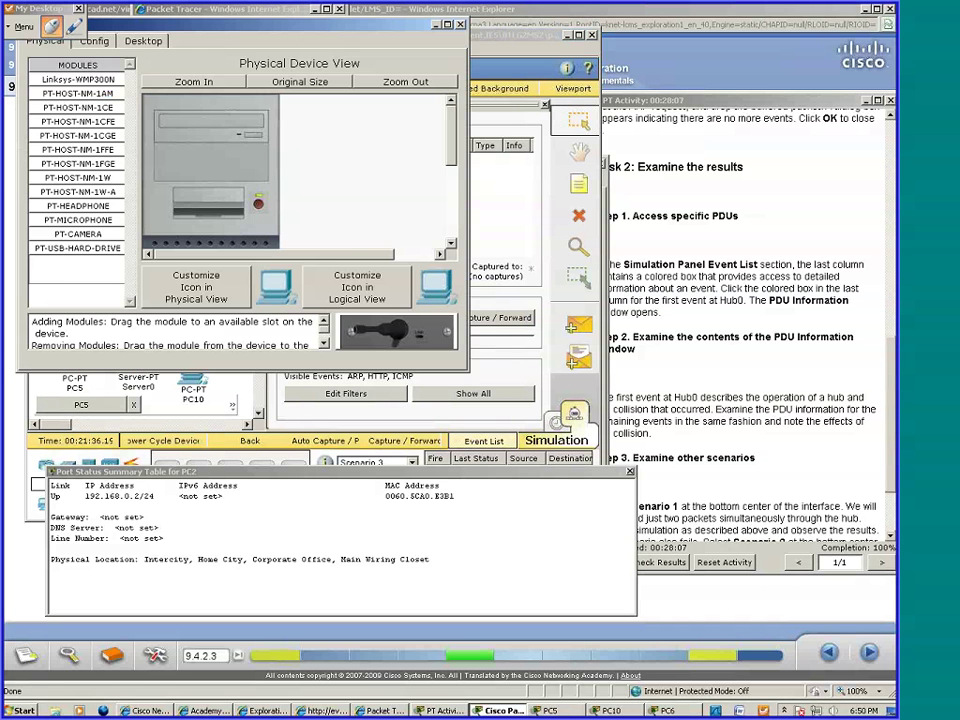
left_click(143, 40)
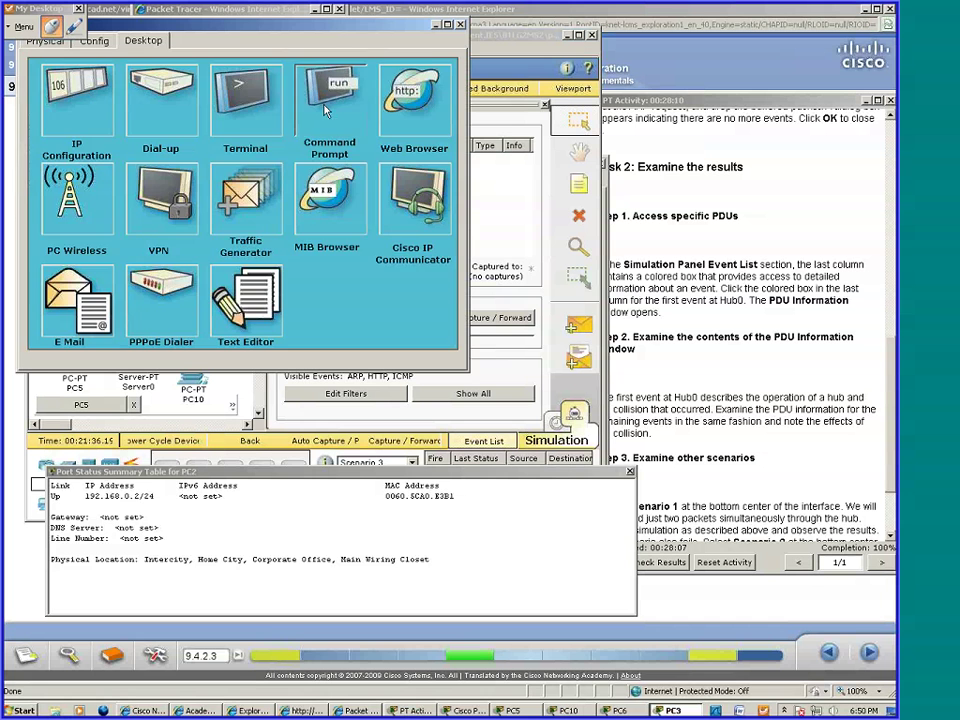
left_click(330, 137)
type("ping ")
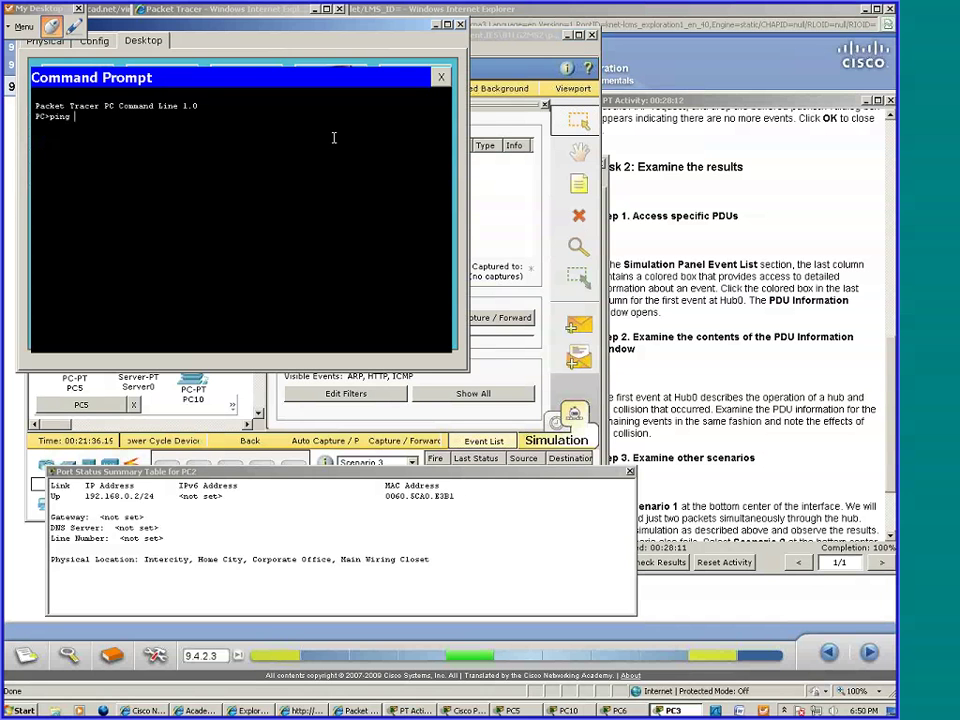
type("192.168.0.2")
key("Return")
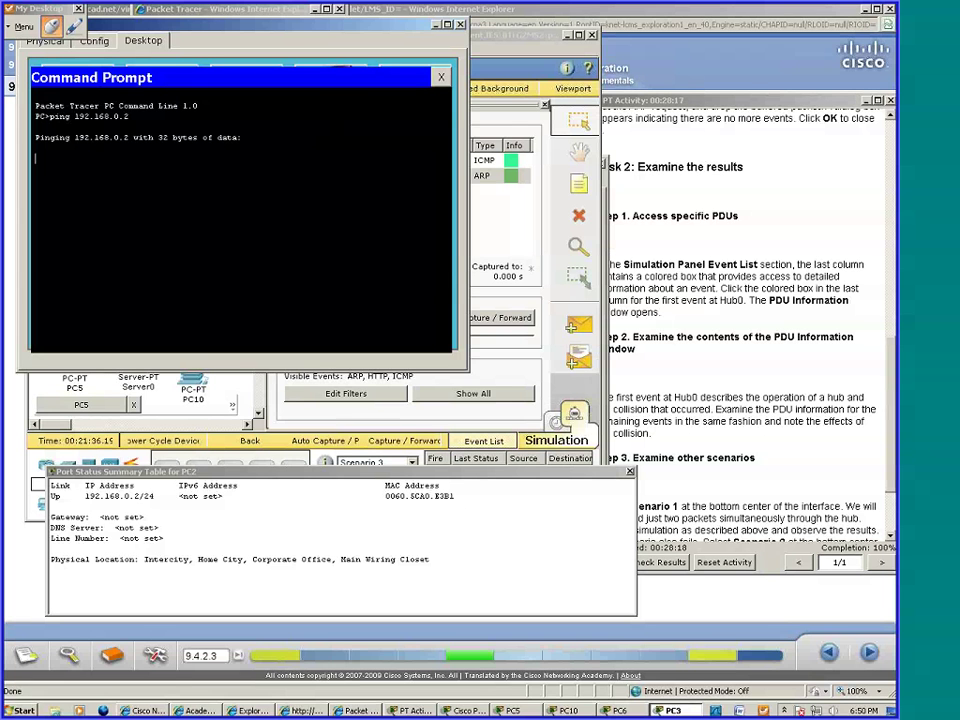
left_click(505, 175)
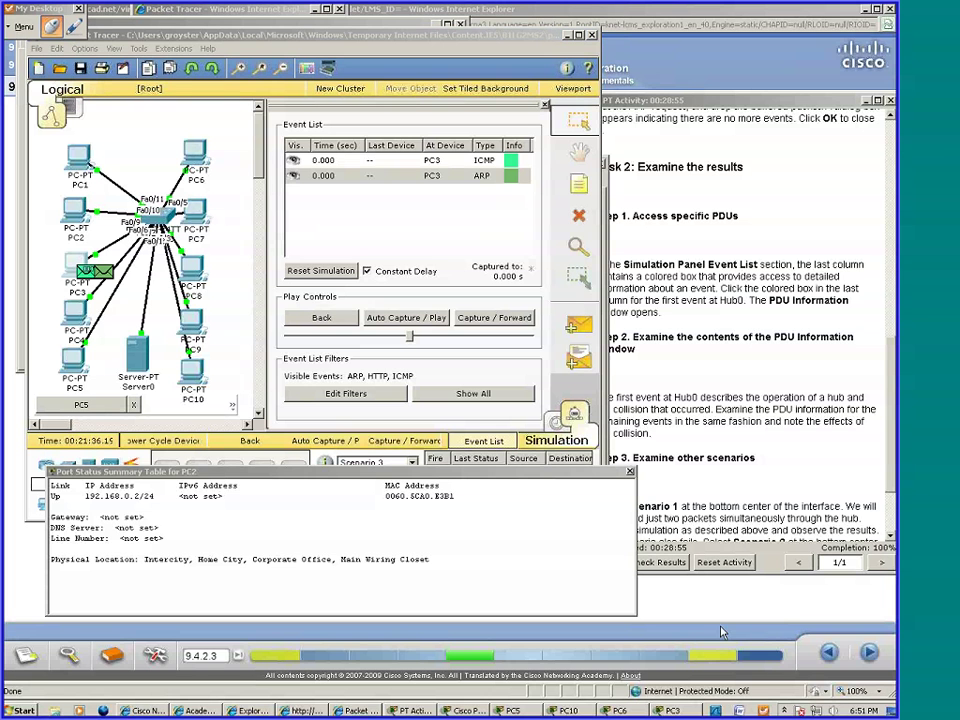
Show the ARP event's outbound PDU: broadcast to FFFF.FFFF.FFFF asking for 192.168.0.2.
left_click(512, 180)
left_click(130, 35)
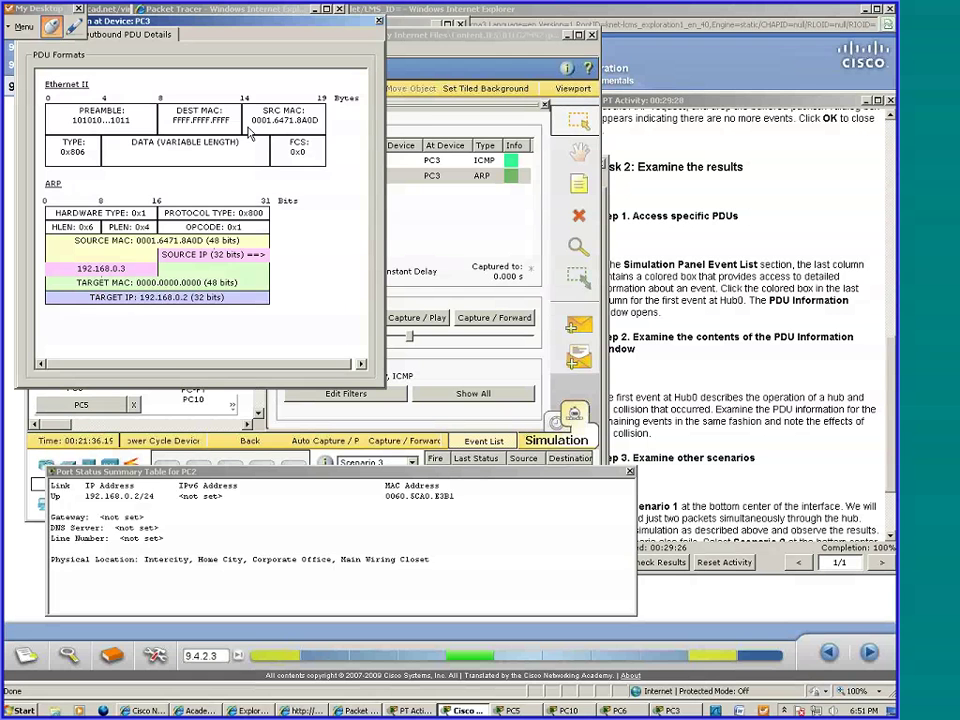
Close the PDU details and step the simulation through the ARP flood and reply to 0.004 s.
left_click(378, 22)
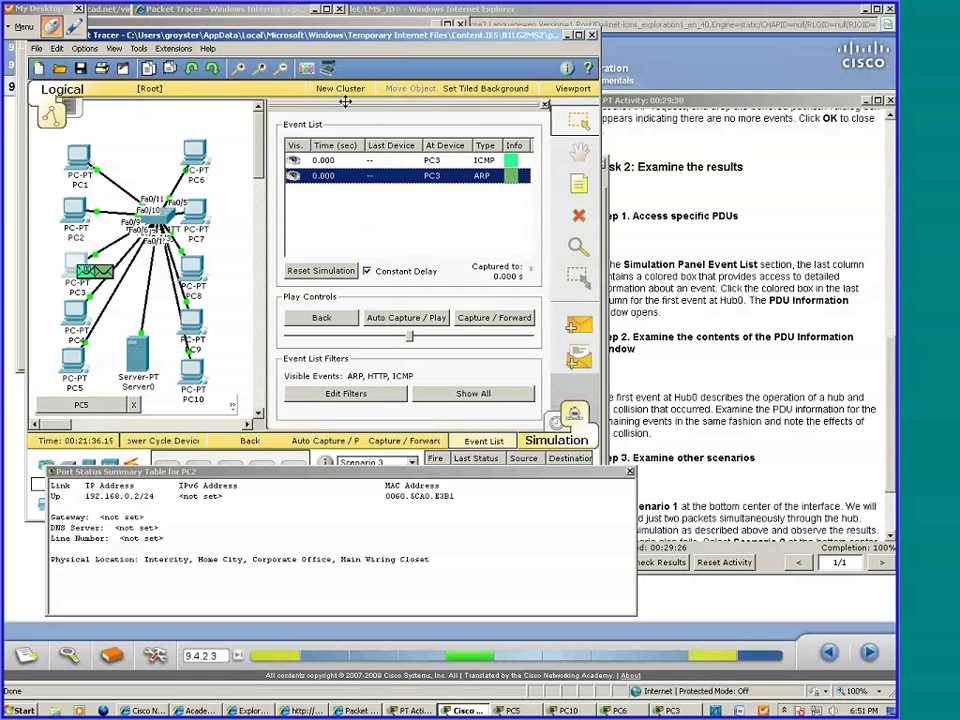
left_click(483, 317)
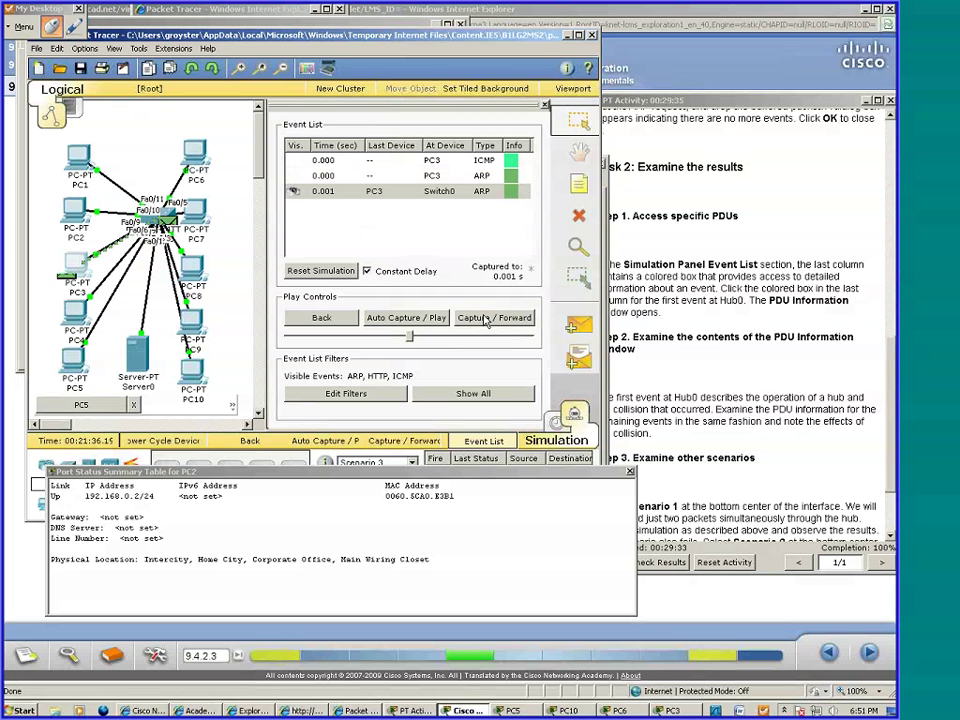
left_click(485, 318)
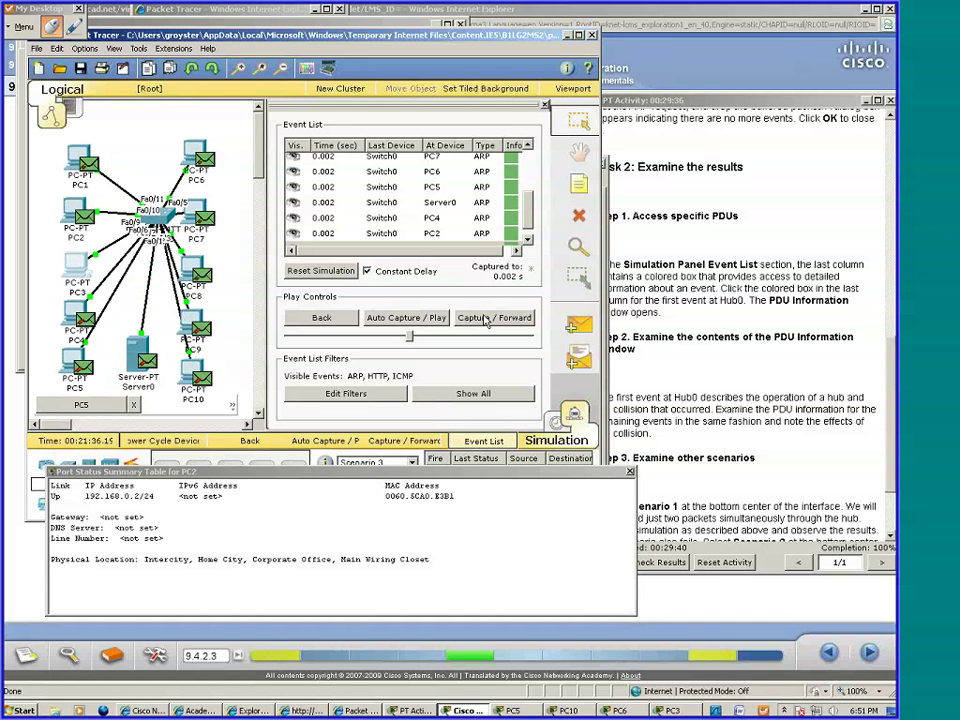
left_click(487, 318)
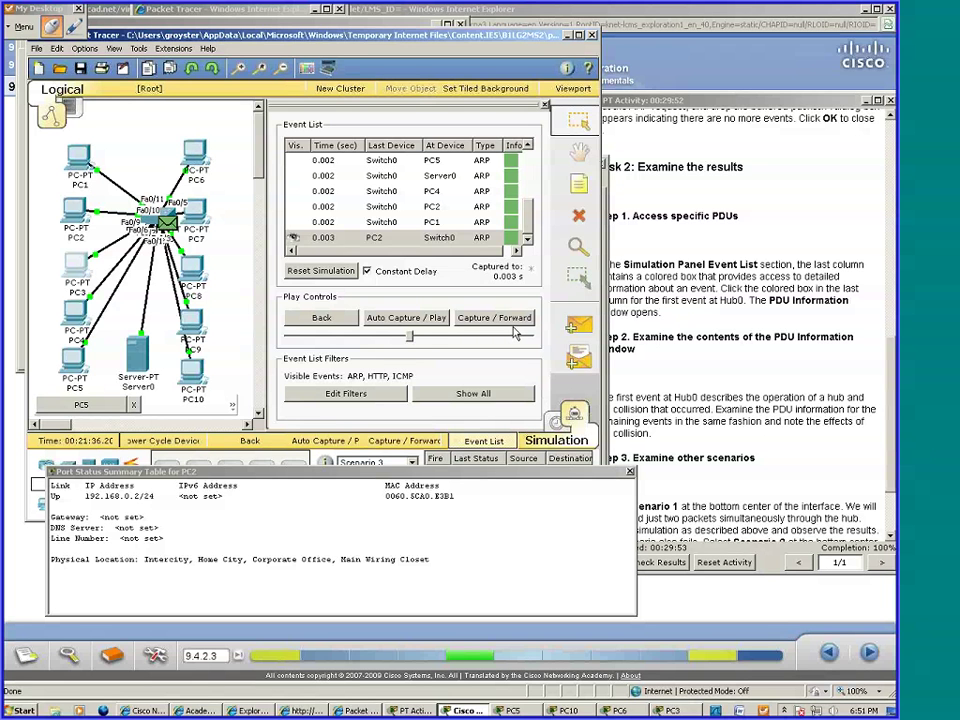
left_click(509, 319)
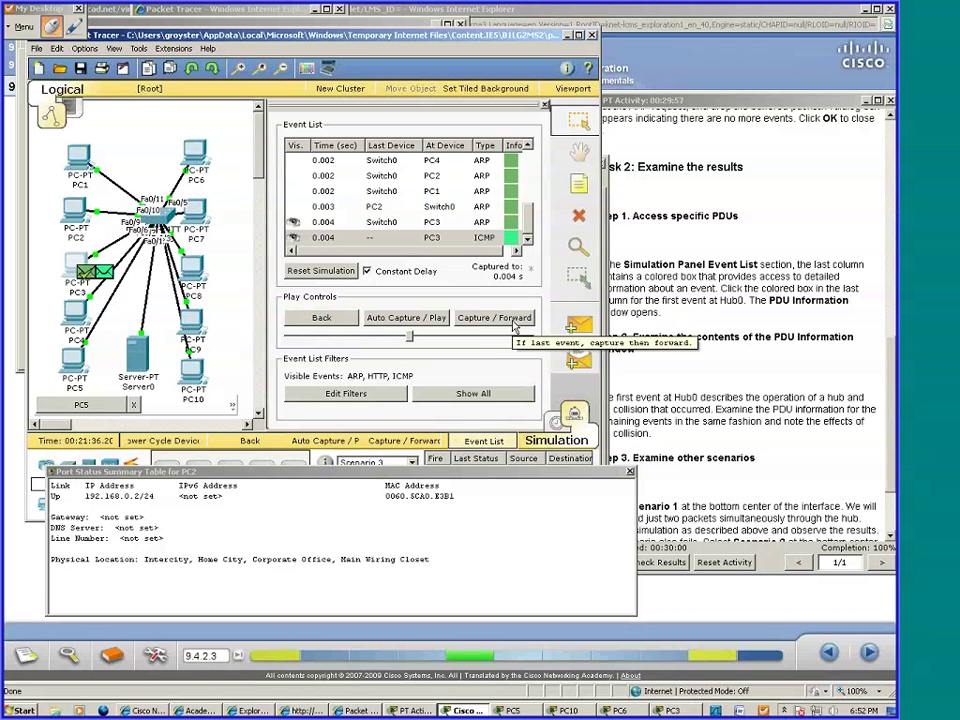
Inspect PC3's ARP table, now listing 192.168.0.2 at 0060.5CA0.E3B1, then close it.
left_click(574, 246)
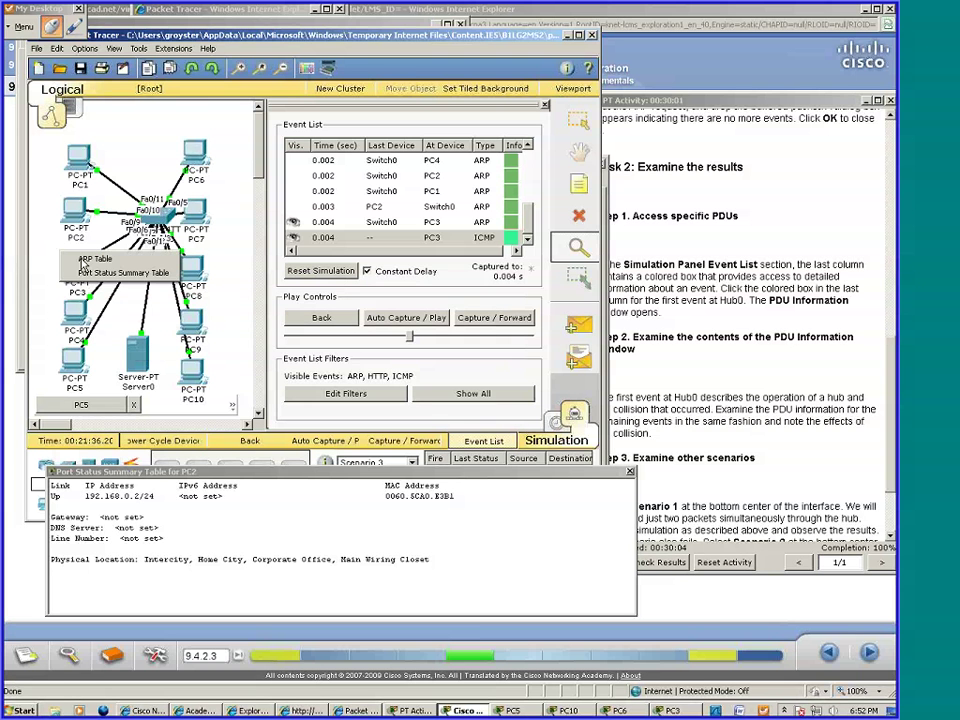
left_click(82, 260)
left_click_drag(116, 20, 206, 56)
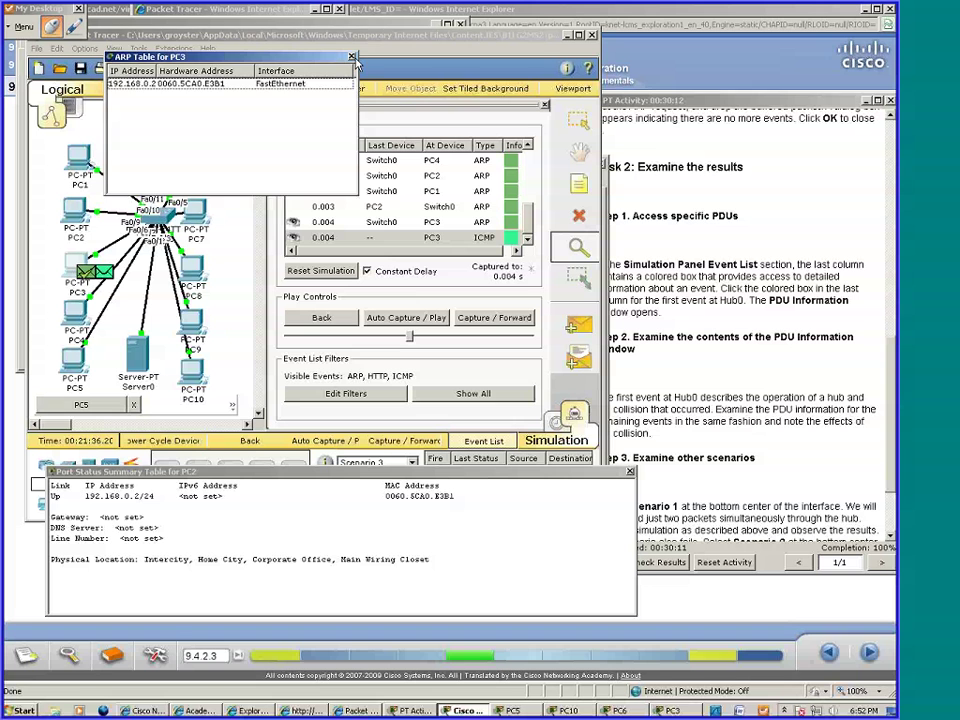
left_click(265, 47)
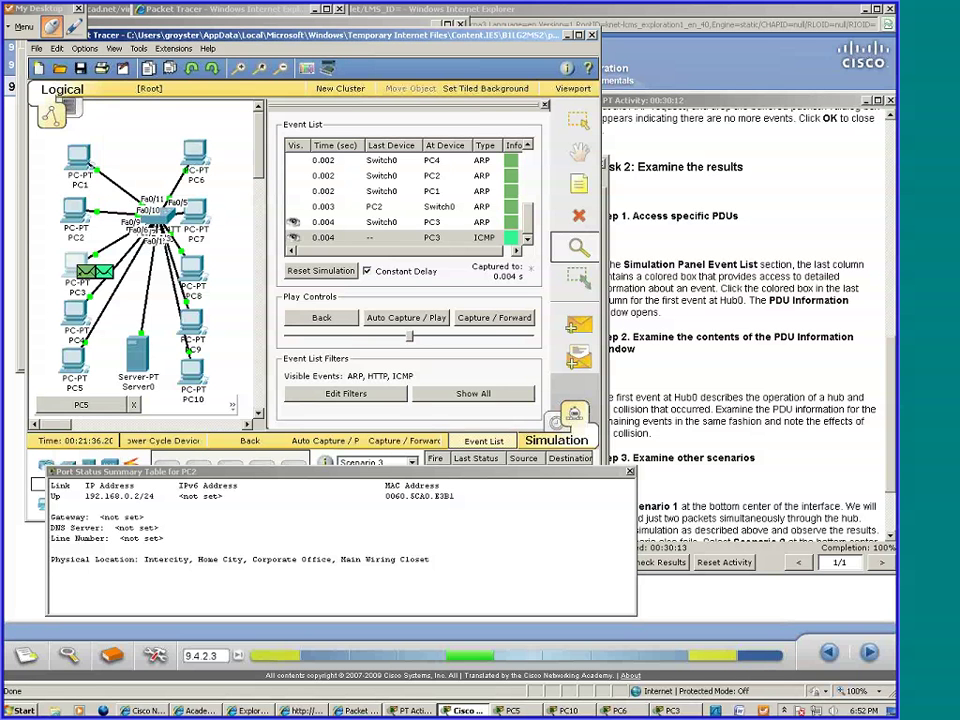
Advance the simulation to 0.005 s and view, then close, PC3's ICMP PDU at Switch0.
left_click(490, 318)
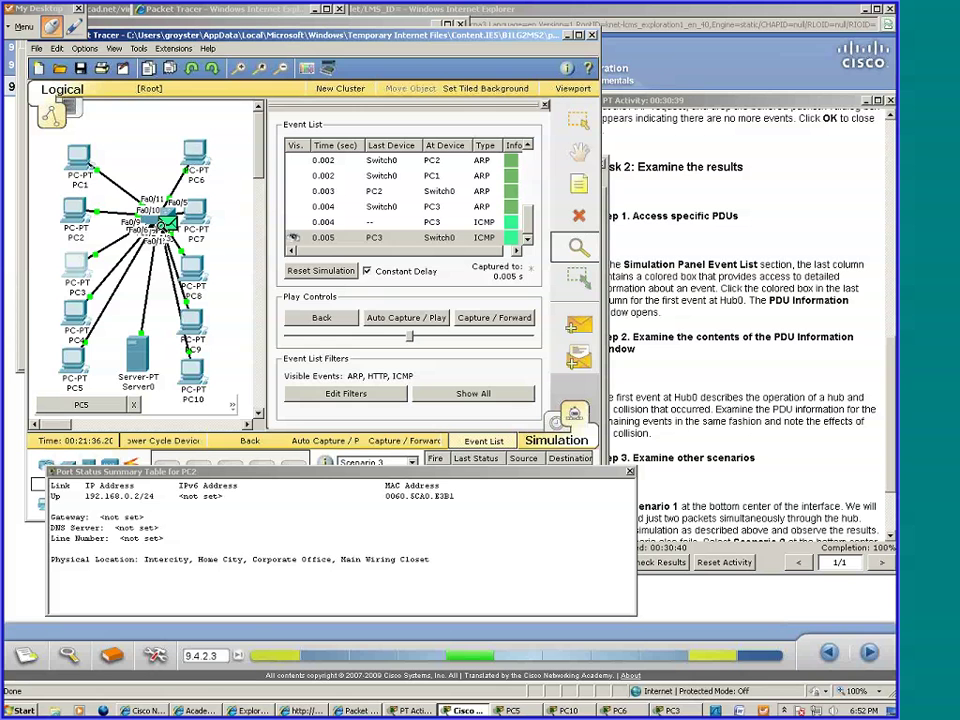
key("Escape")
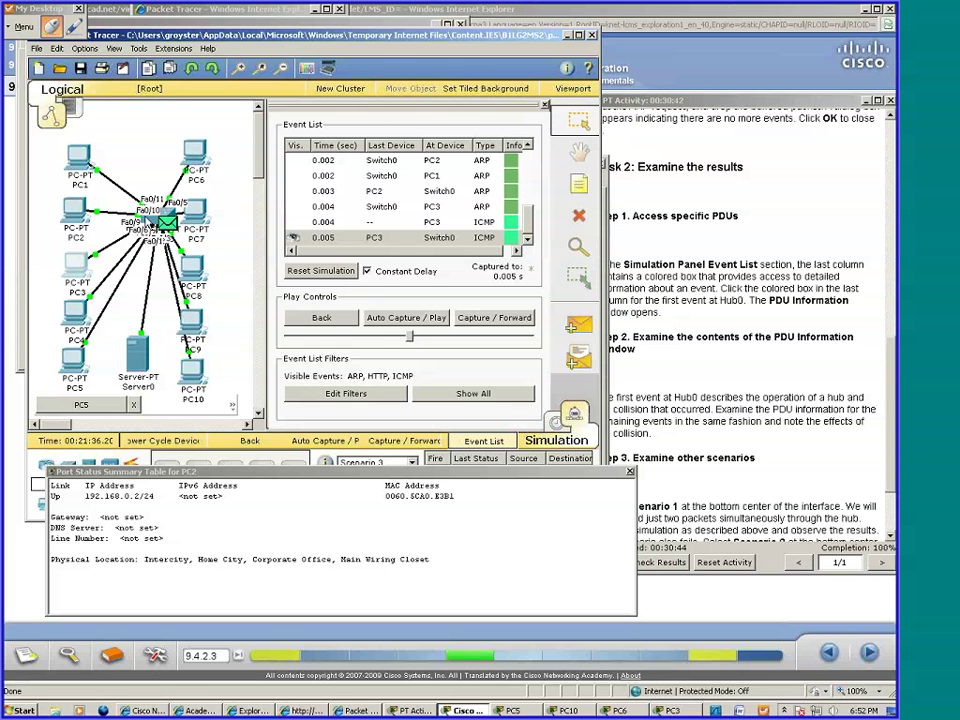
left_click(166, 222)
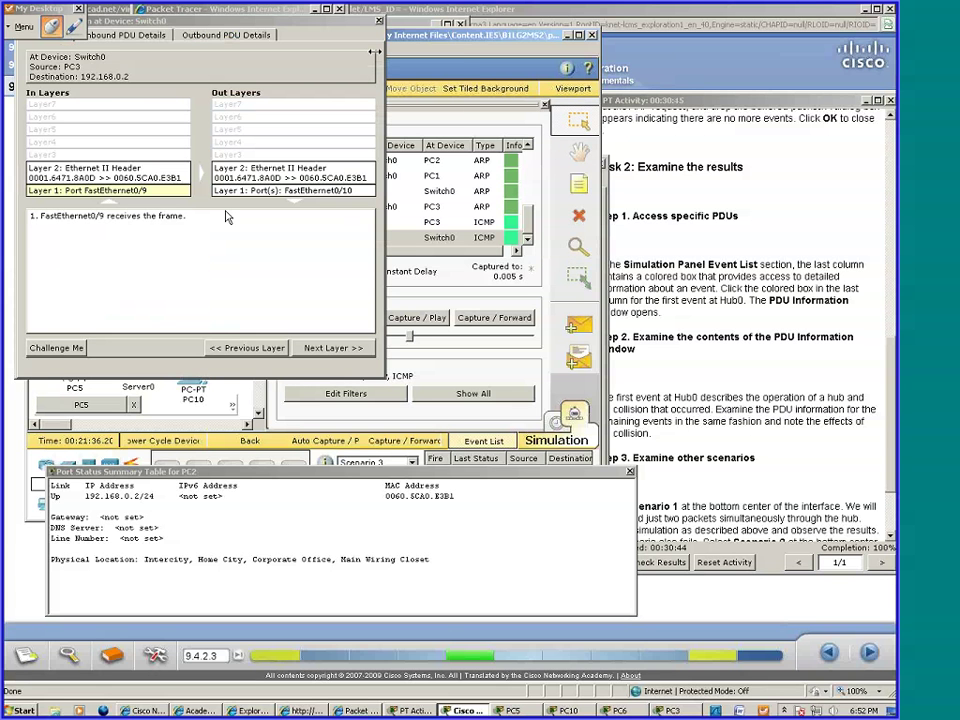
key("alt+F4")
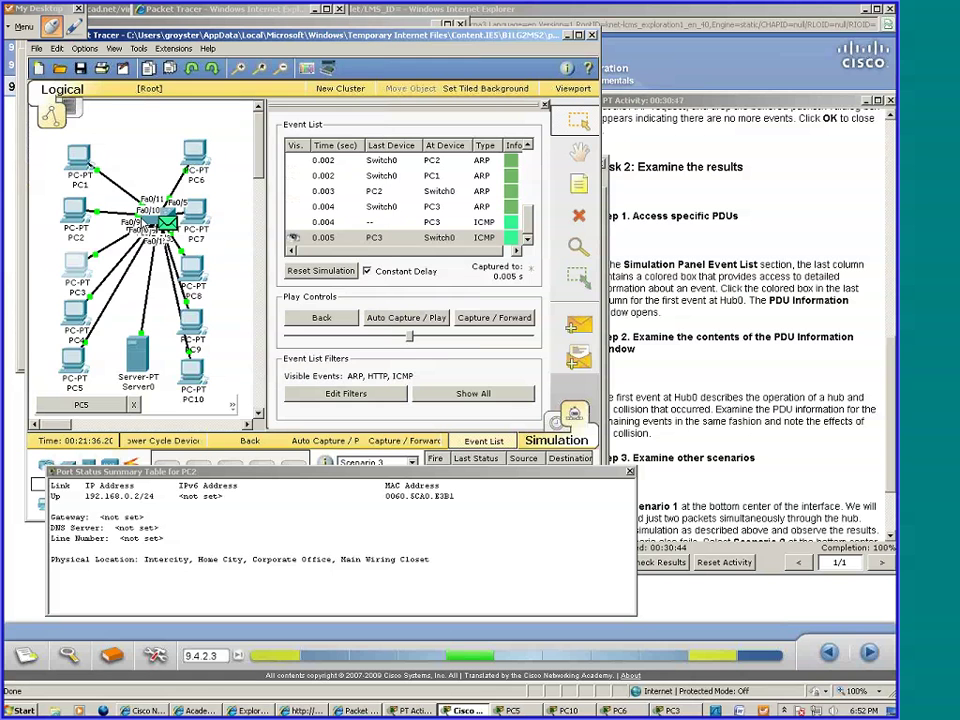
Rerun show mac-address-table on Switch0, showing 0060.5ca0.e3b1 learned on Fa0/10.
left_click(166, 222)
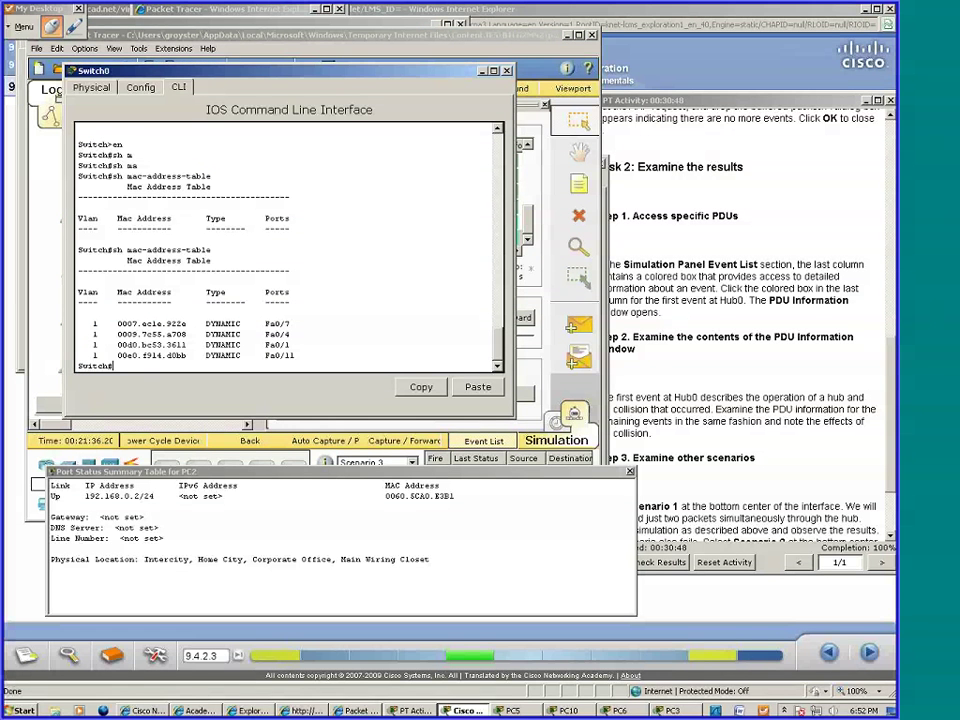
key("Up")
key("Return")
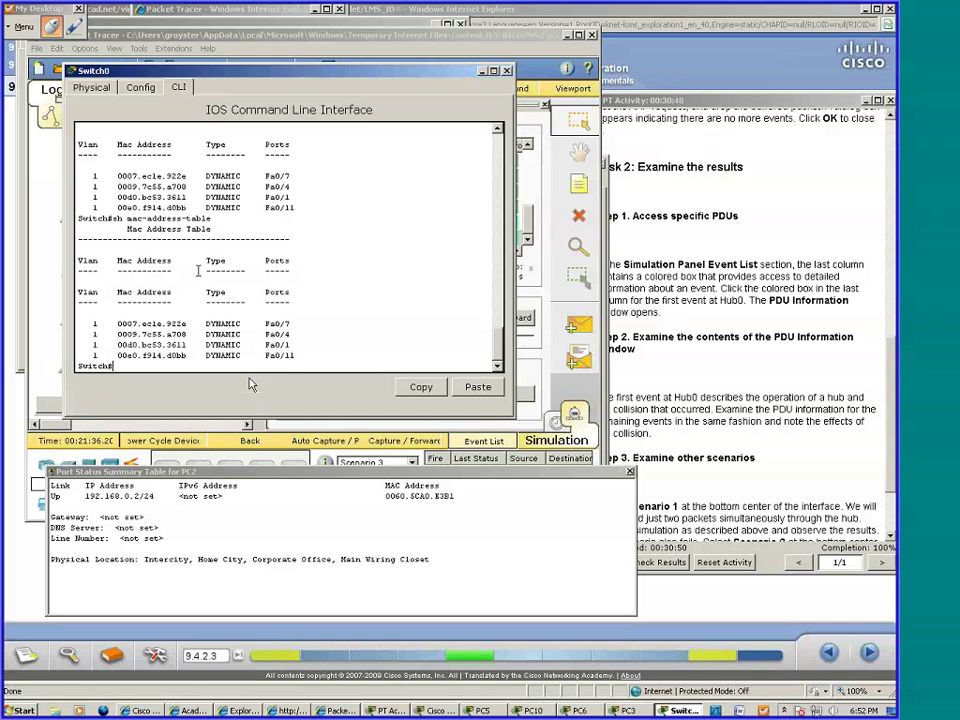
left_click(447, 505)
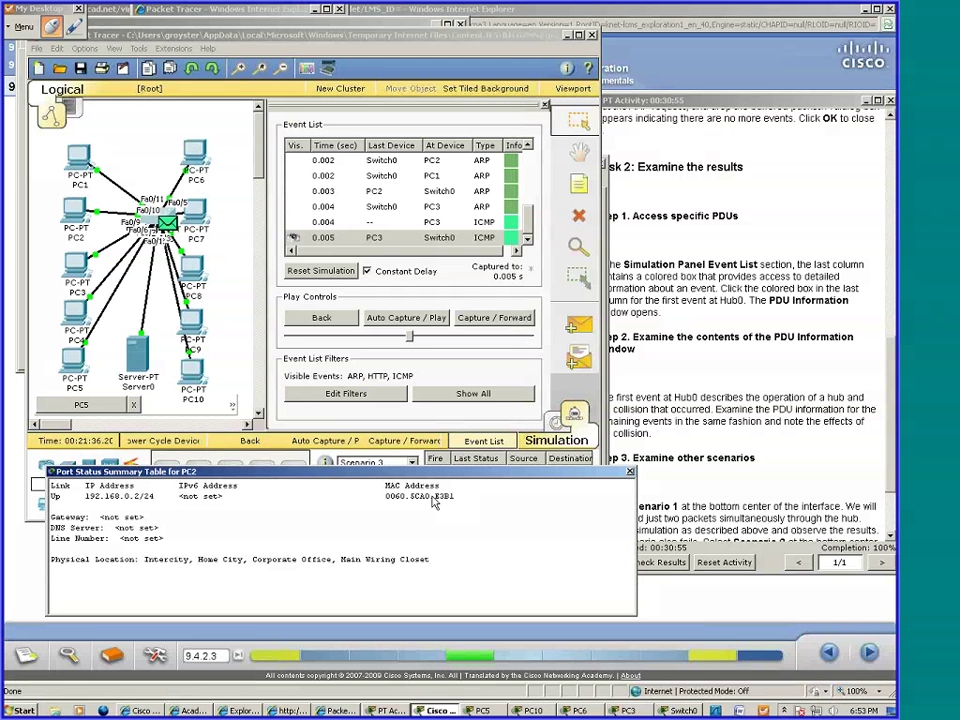
left_click(165, 224)
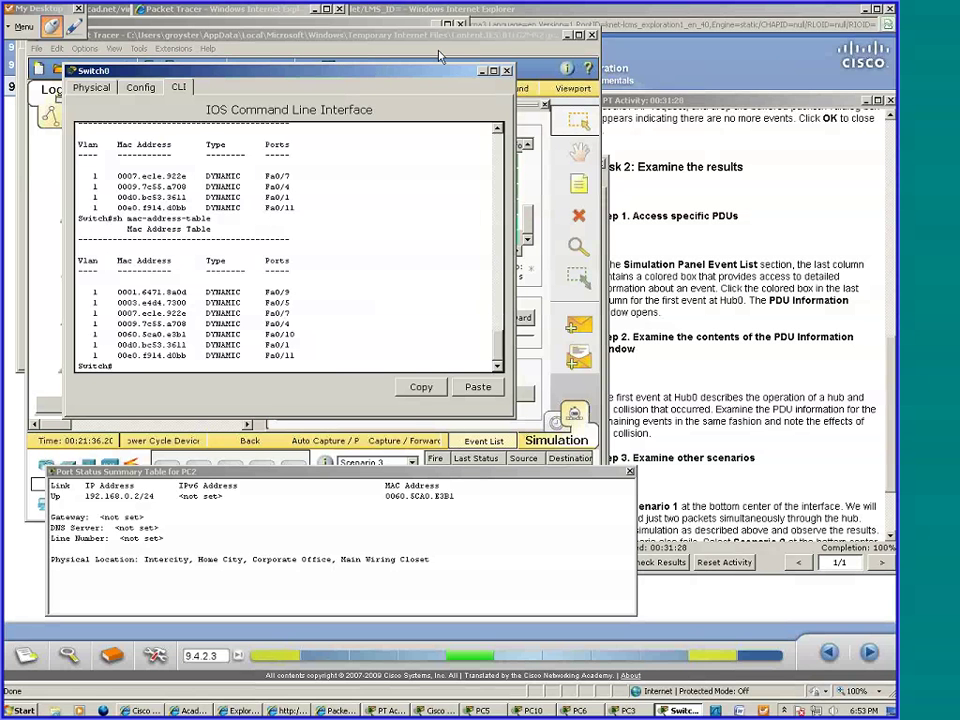
Close Switch0's CLI and delete the simulated PDU so the event list is empty.
left_click(508, 72)
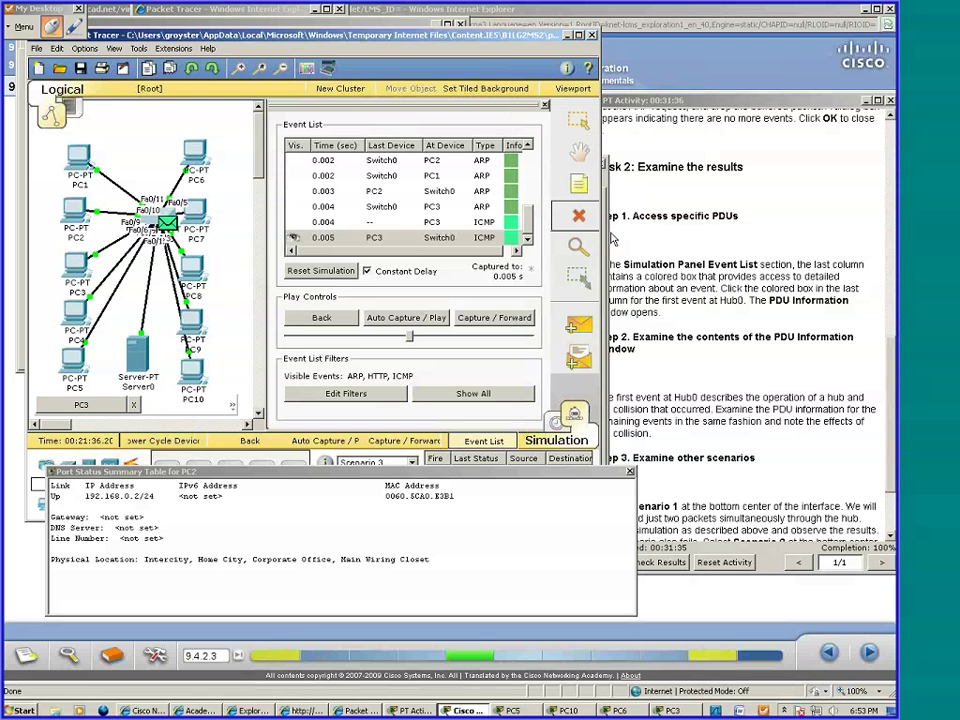
key("Delete")
left_click(316, 296)
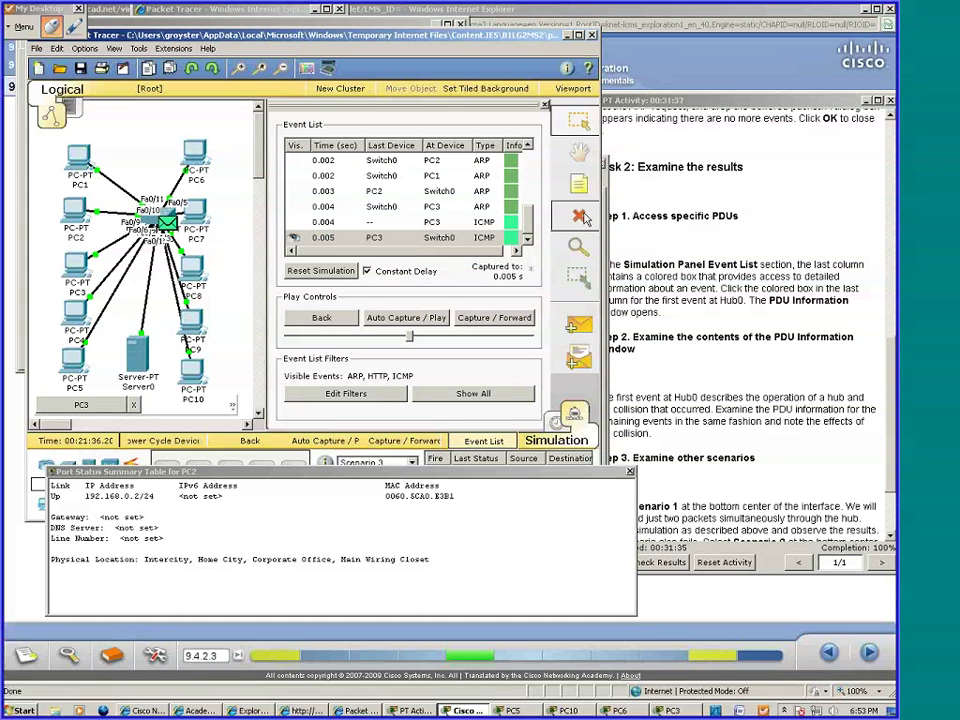
left_click(580, 217)
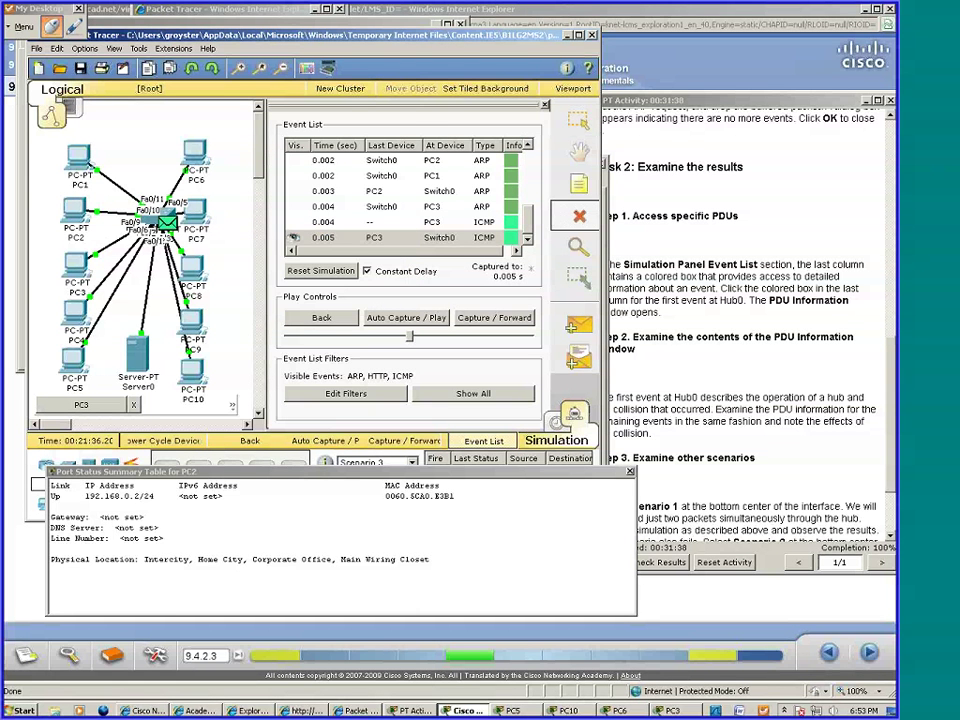
left_click(172, 478)
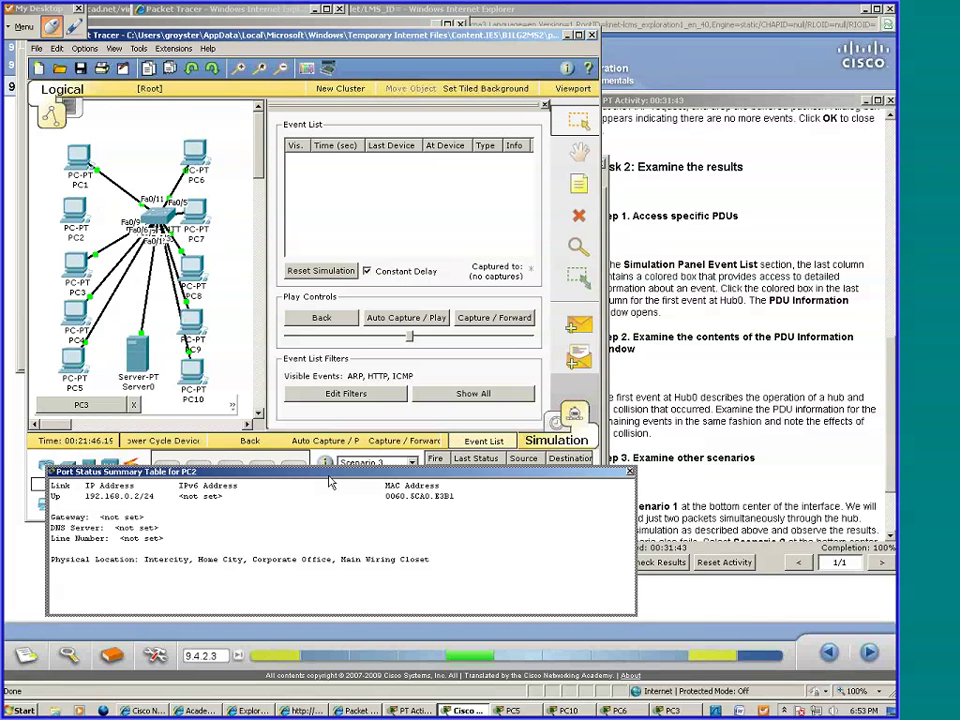
Connect PC2 to Switch0's FastEthernet0/18 with a copper straight-through cable.
left_click_drag(326, 491, 325, 523)
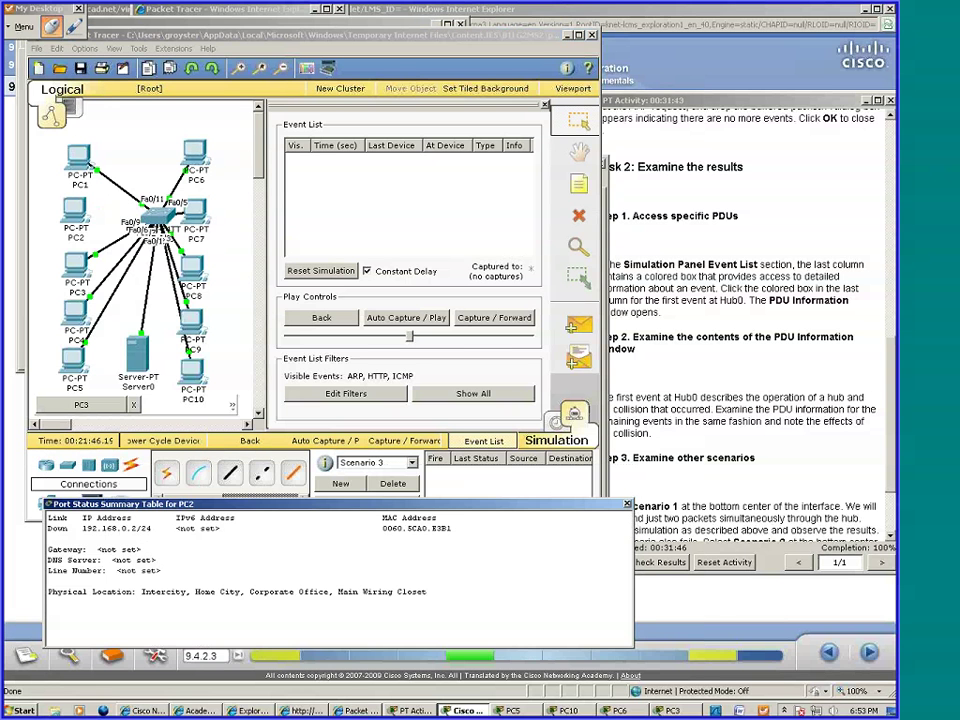
left_click(229, 472)
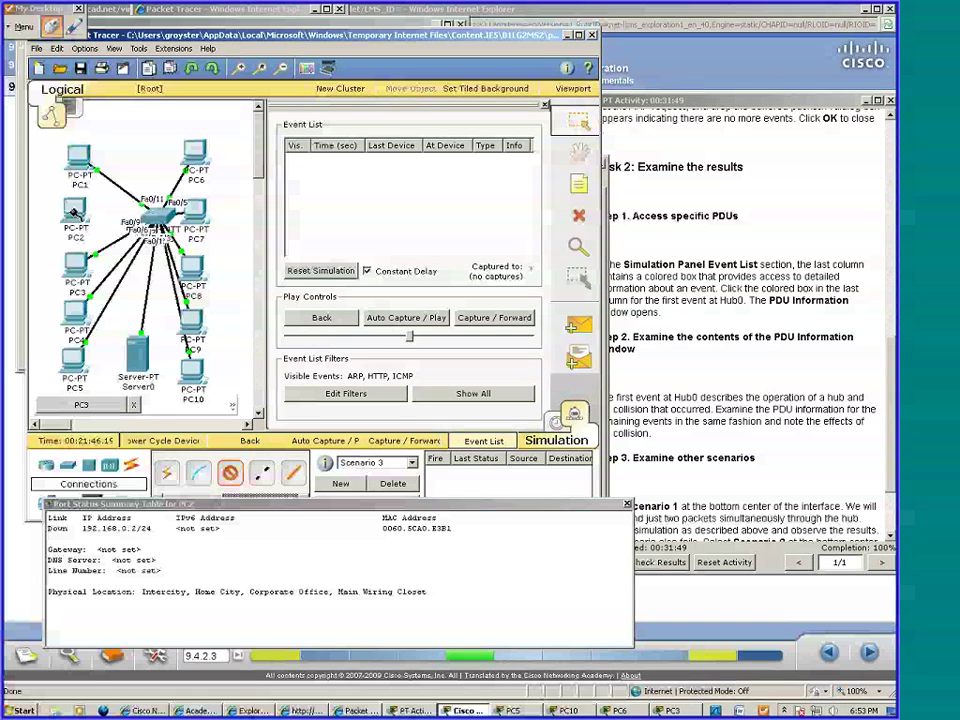
left_click(140, 208)
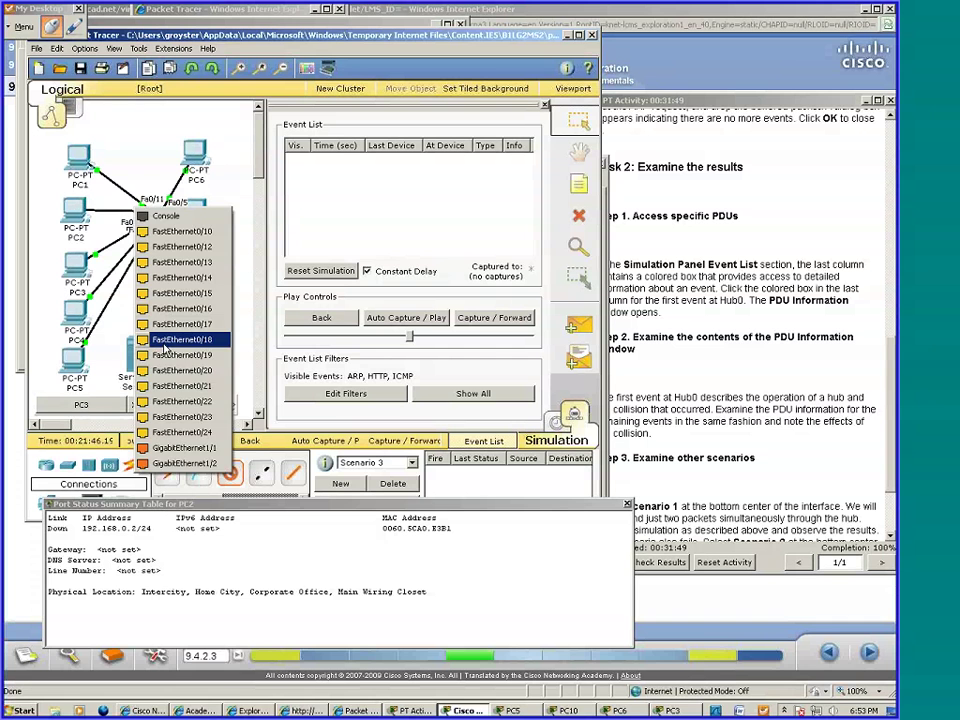
left_click(166, 340)
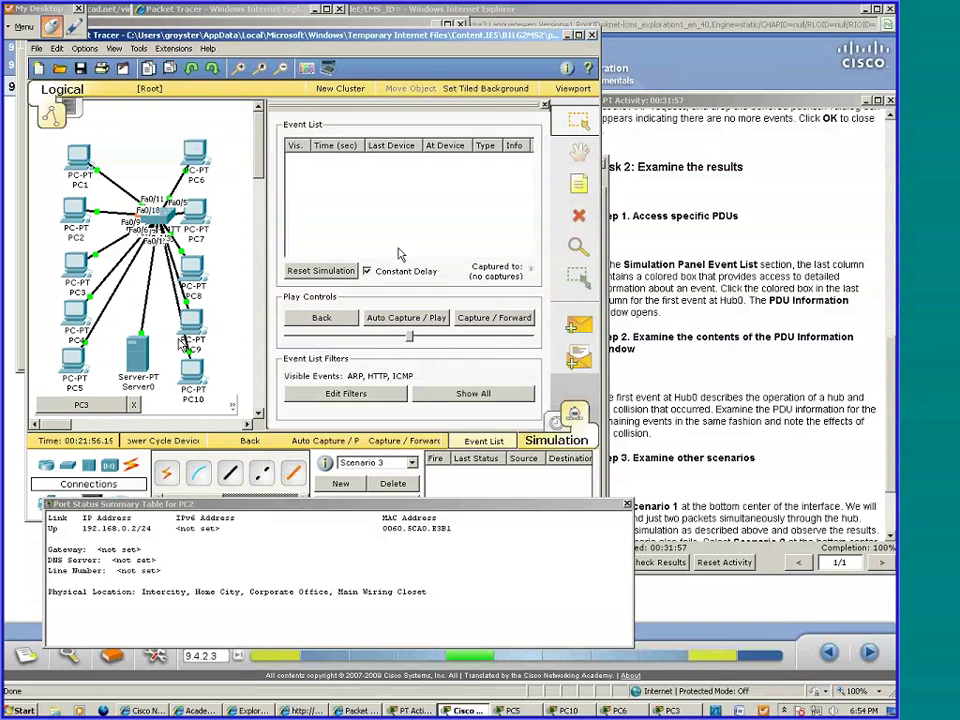
Reopen PC3's Command Prompt, rerun ping 192.168.0.2 and return to the simulation window.
left_click(720, 633)
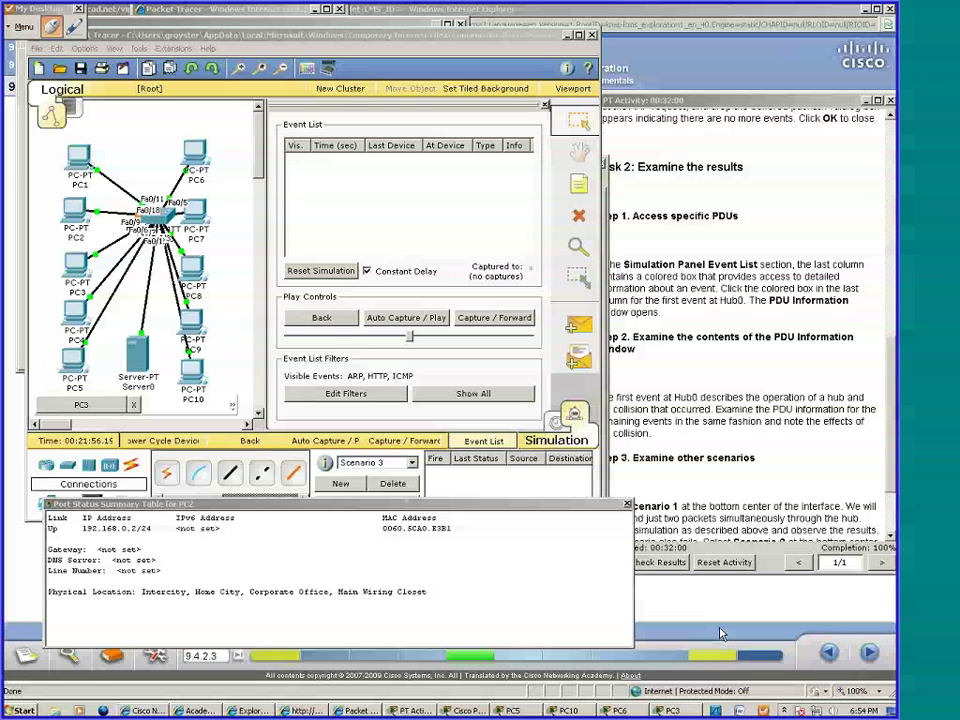
left_click(72, 263)
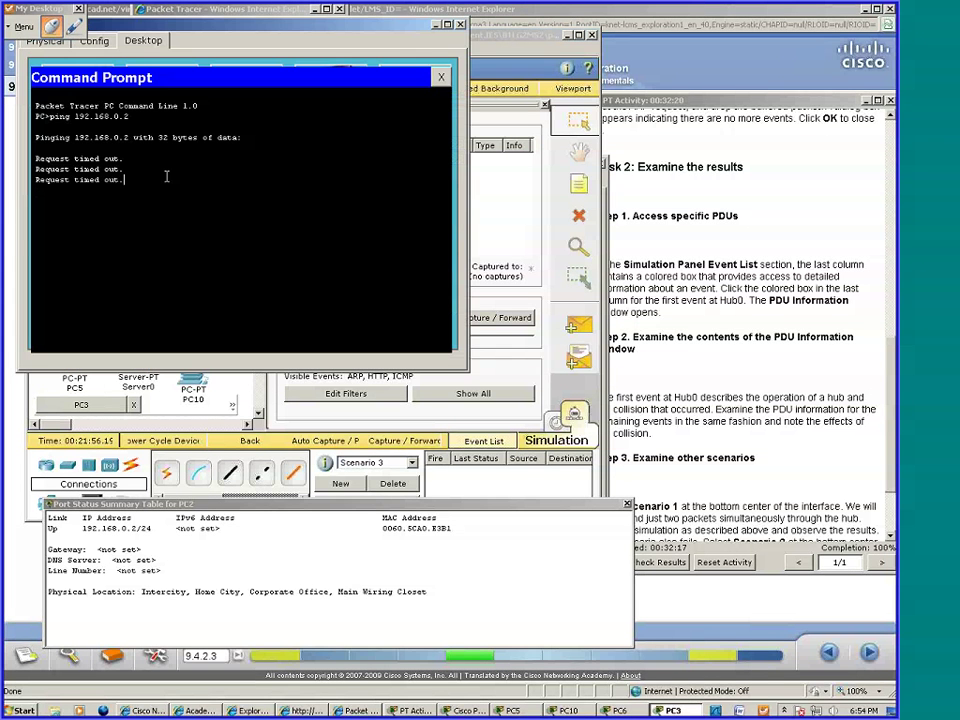
left_click(441, 79)
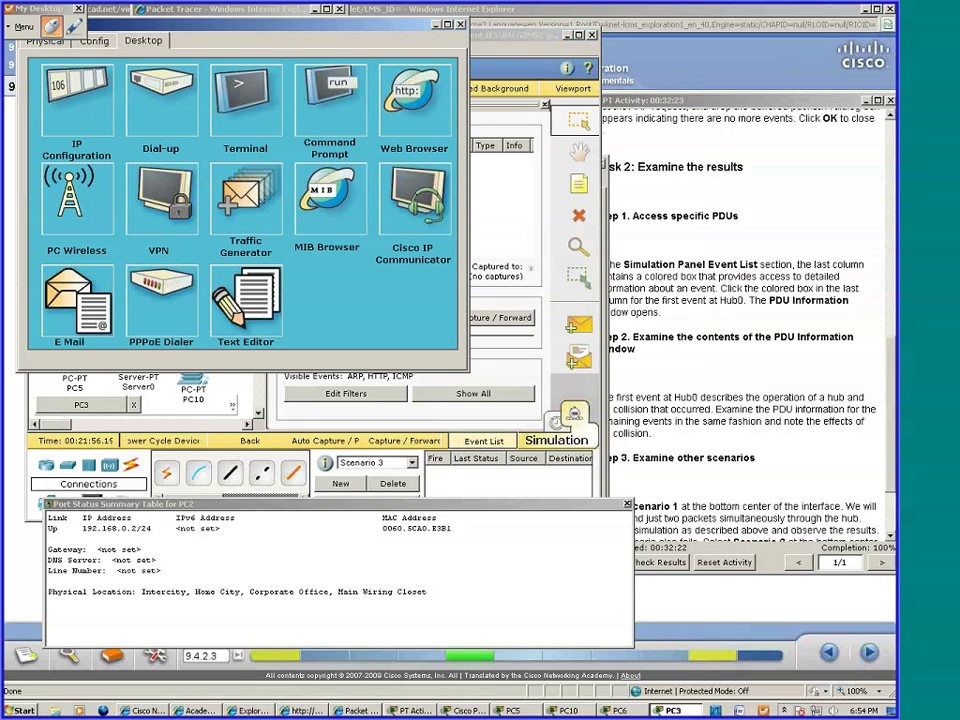
left_click(460, 24)
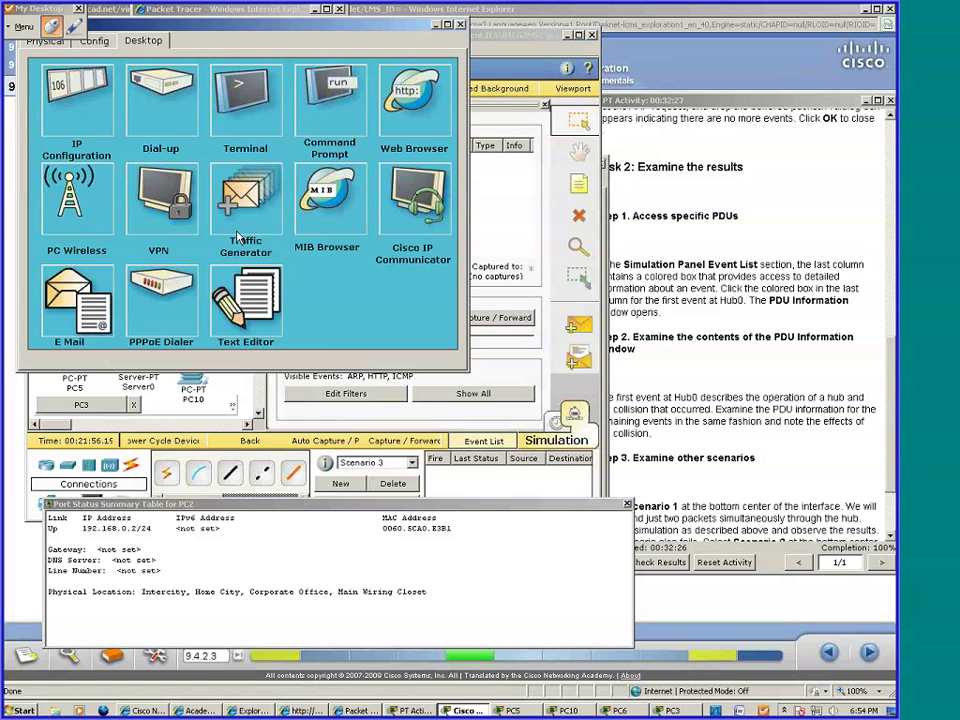
left_click(334, 95)
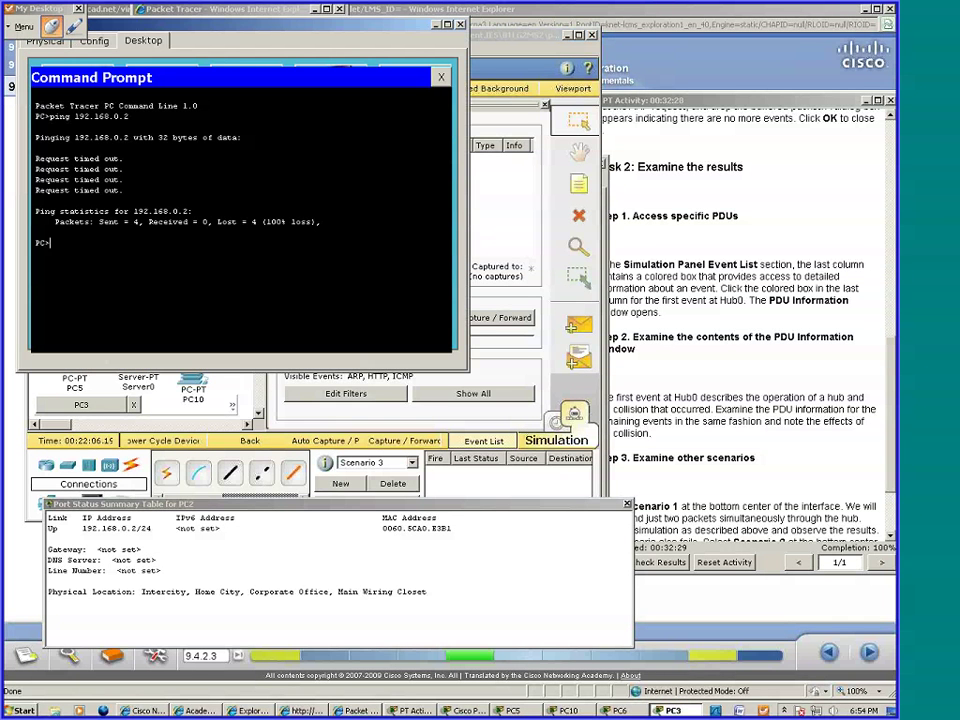
key("Up")
key("Return")
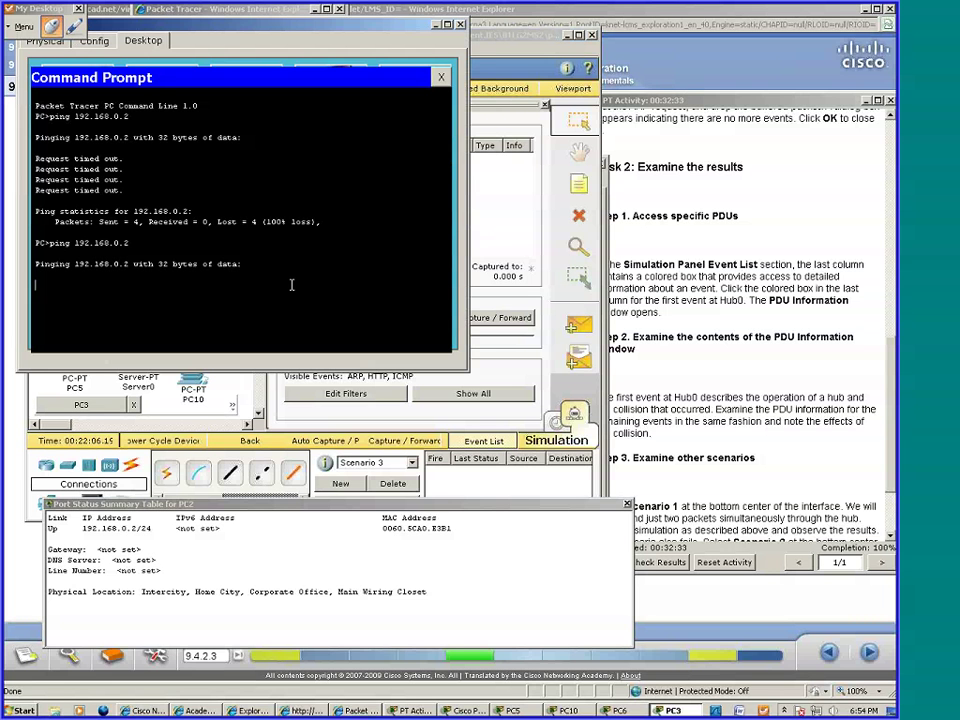
key("alt+Tab")
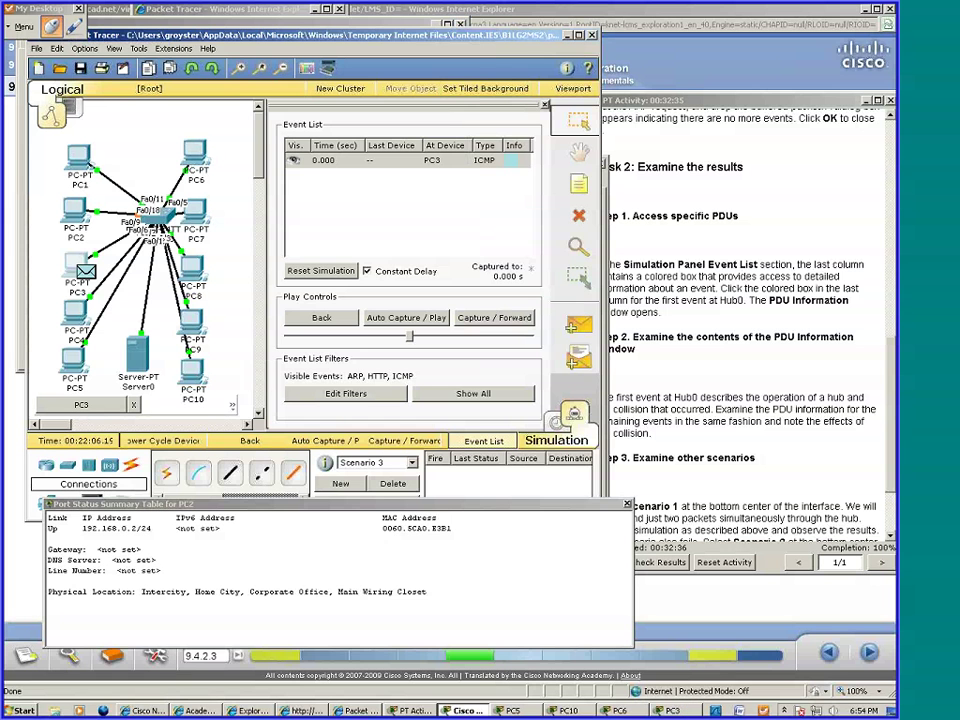
Step the simulation forward twice so Switch0 floods PC3's ICMP packet to PC4–PC8 and Server0.
left_click(488, 320)
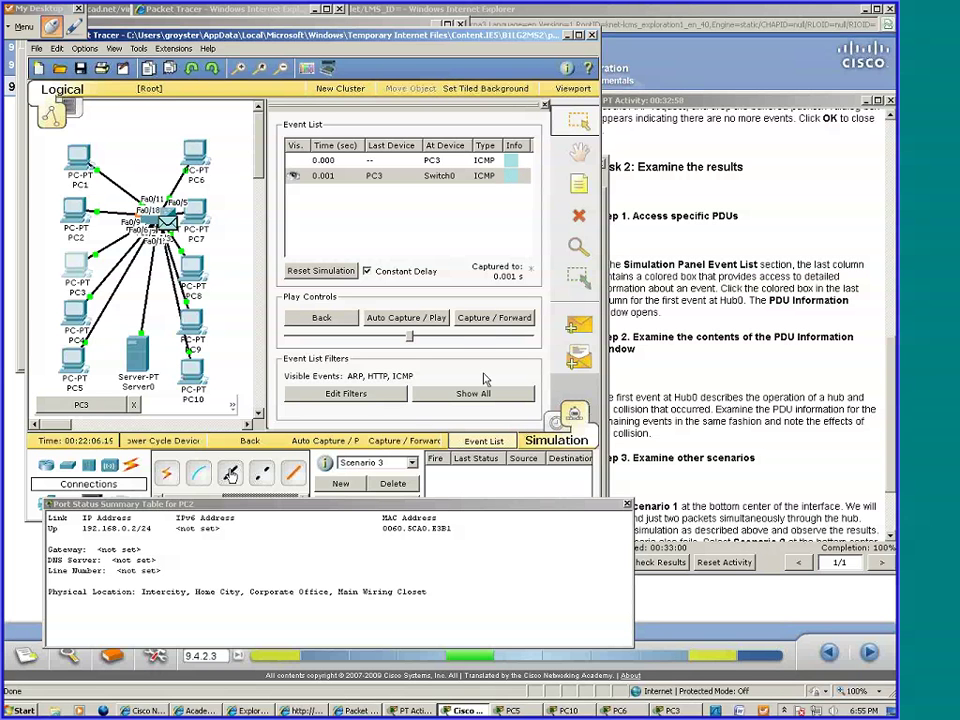
left_click(487, 324)
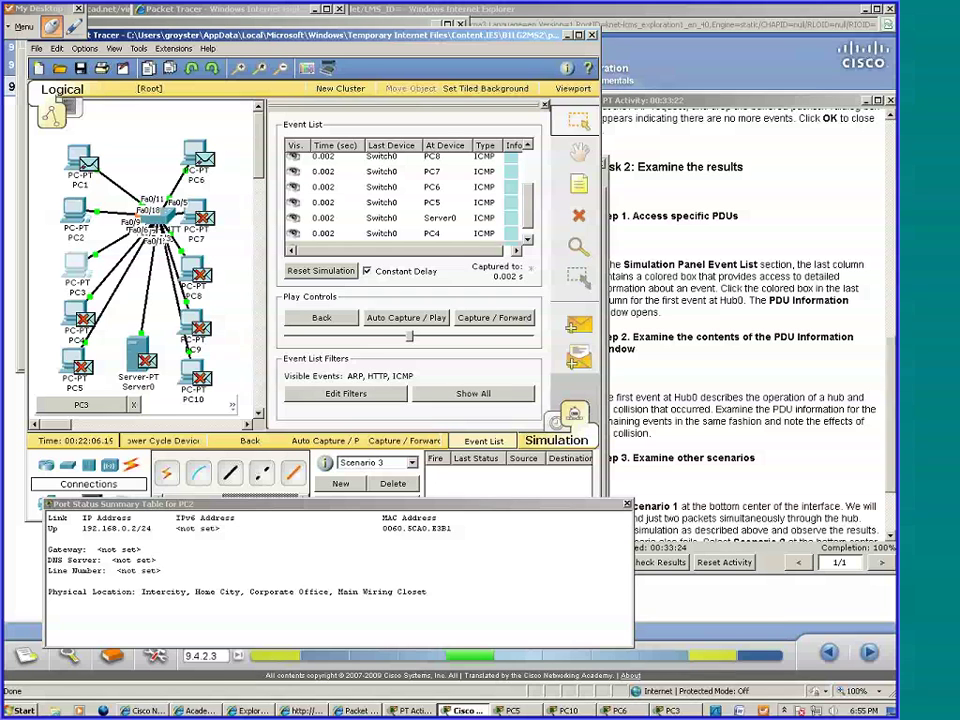
Display Switch0's MAC table with 'sh mac-address-table' in its CLI and move the window right.
left_click(158, 212)
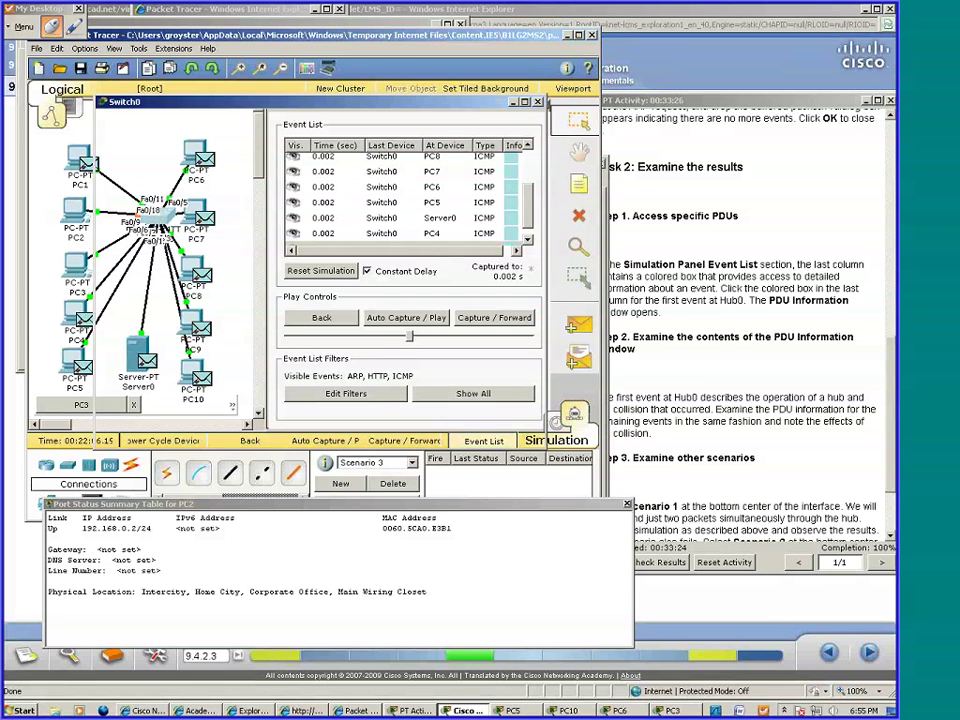
key("Return")
type("sh mac-address-table")
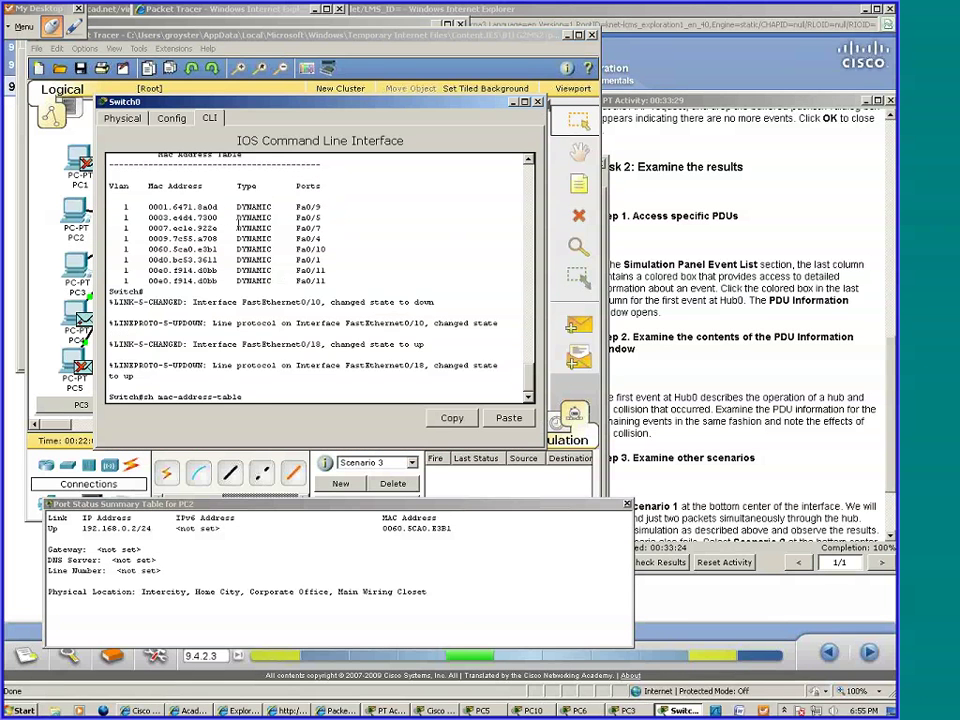
key("Return")
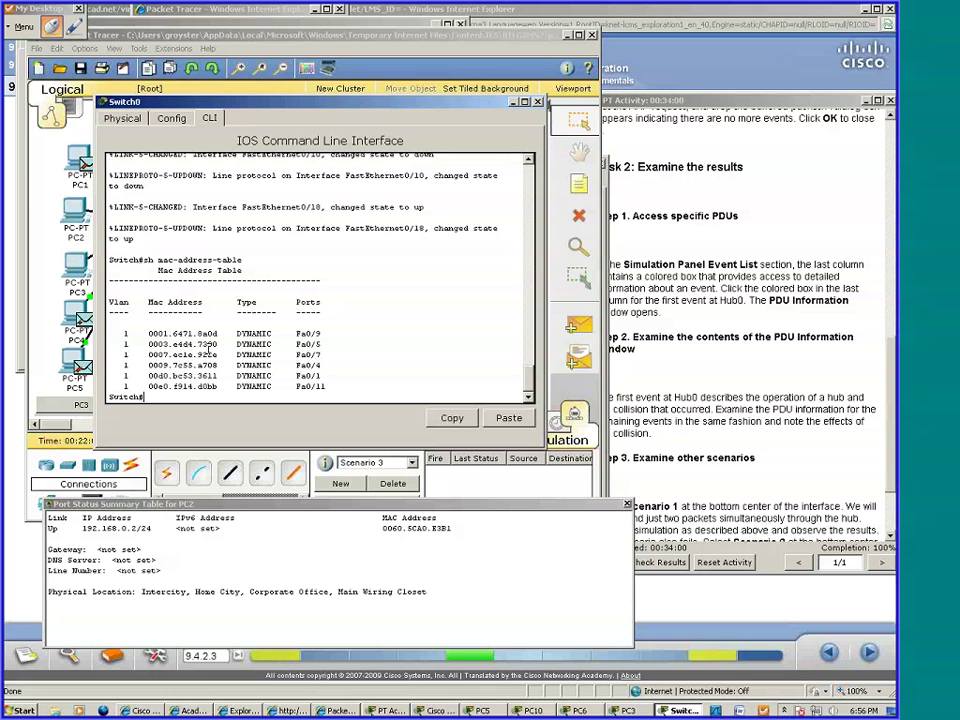
left_click_drag(323, 107, 451, 119)
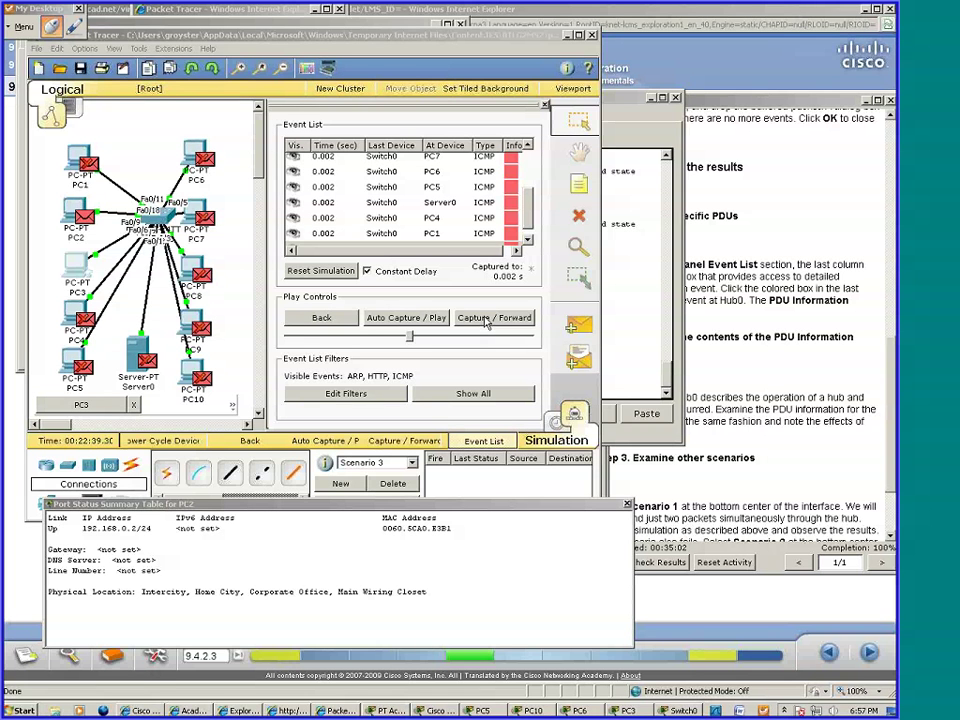
Advance PC2's reply to Switch0 and rerun 'sh mac-address-table', showing entries on Fa0/9 and Fa0/18.
left_click(486, 318)
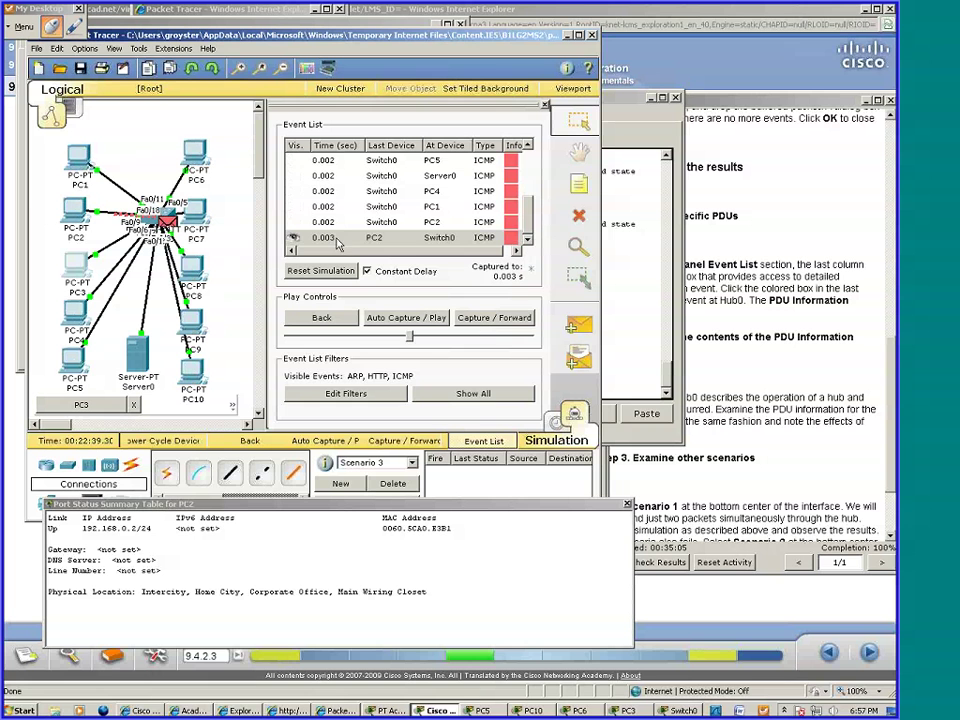
left_click(165, 221)
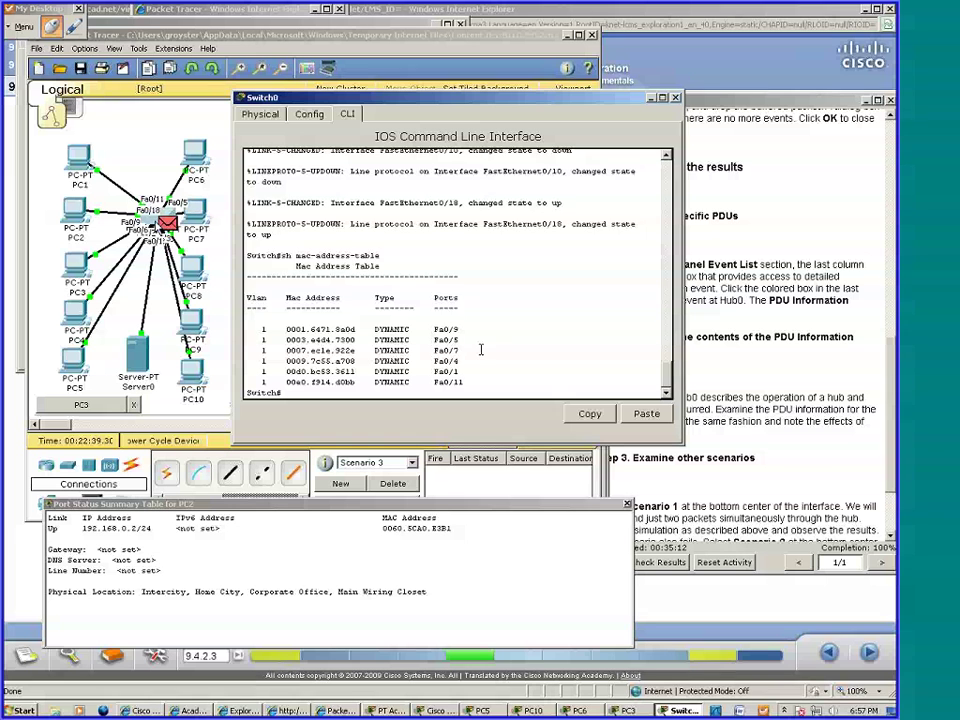
key("Up")
key("Return")
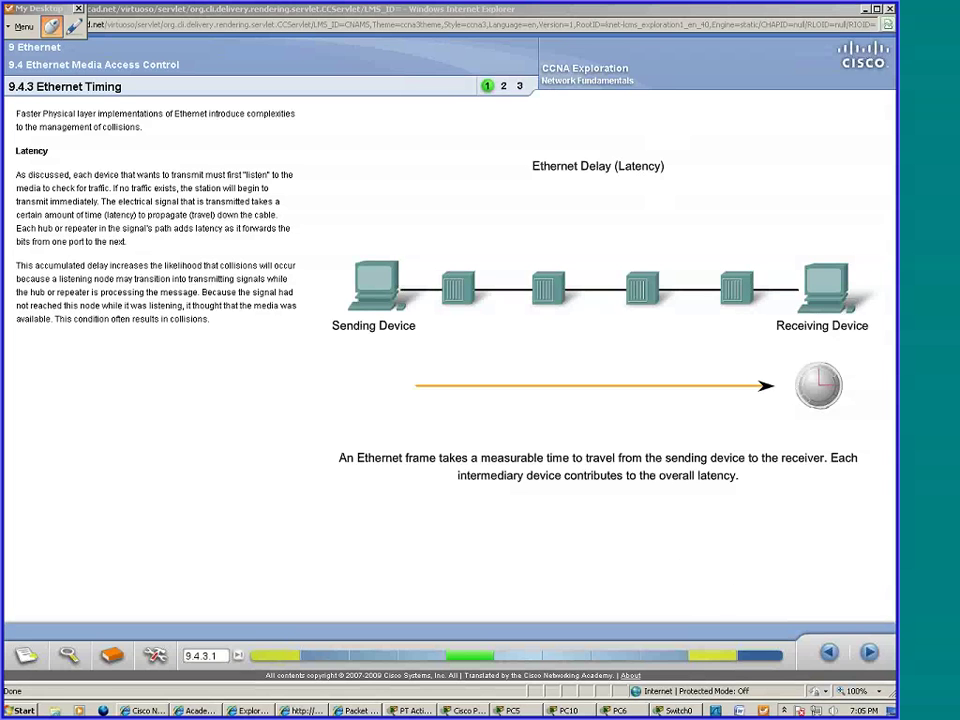
Go from the Latency page to page 9.4.3.2, Timing and Synchronization.
left_click(869, 654)
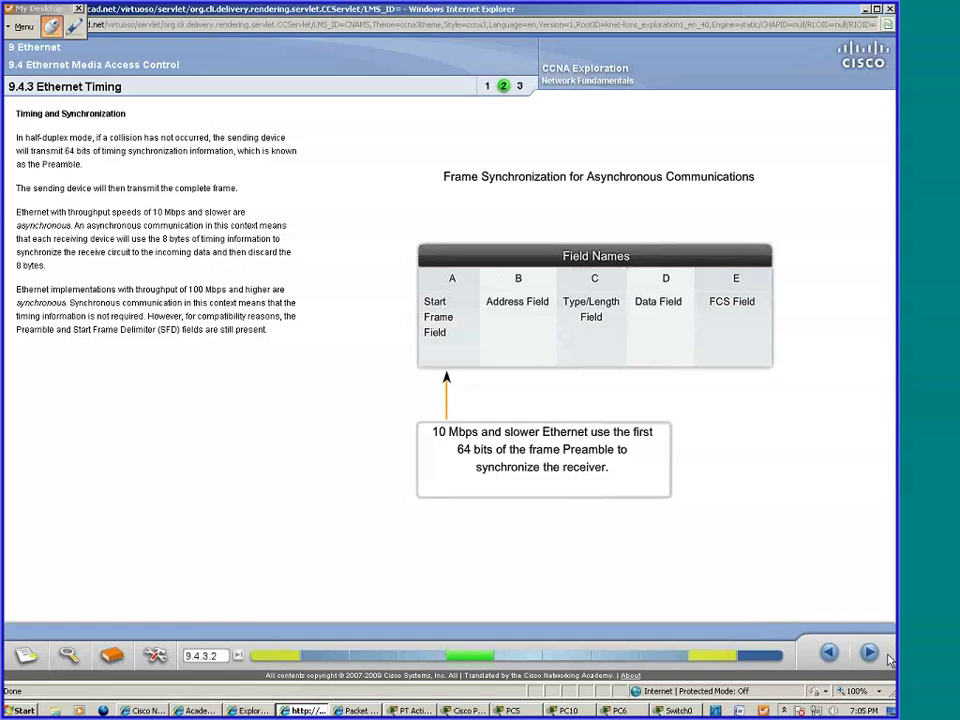
Go on to page 3 of 9.4.3, the Bit Time page.
left_click(870, 654)
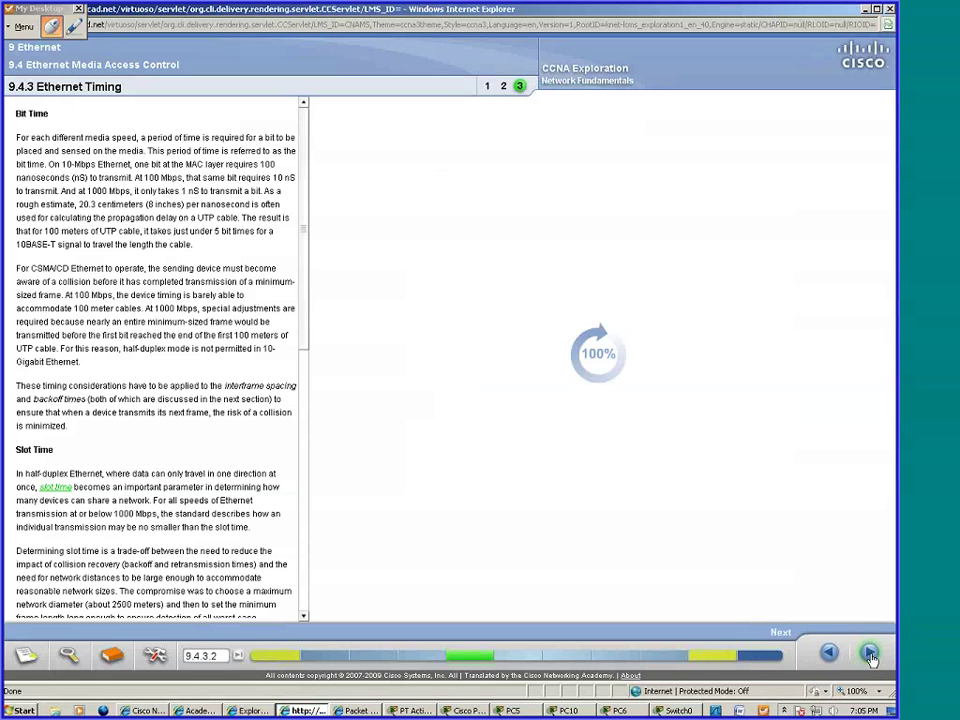